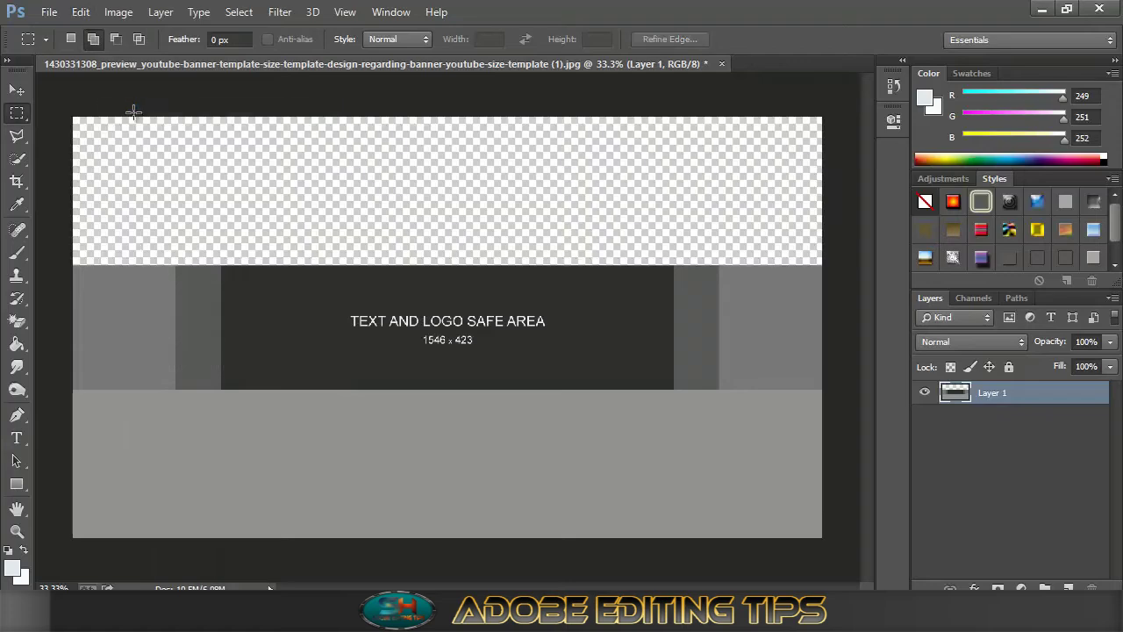
- Select the full-width light grey band below the safe-area strip and cut it out of the template
{"action": "left_click_drag", "start_coordinate": [70, 390], "coordinate": [832, 539]}
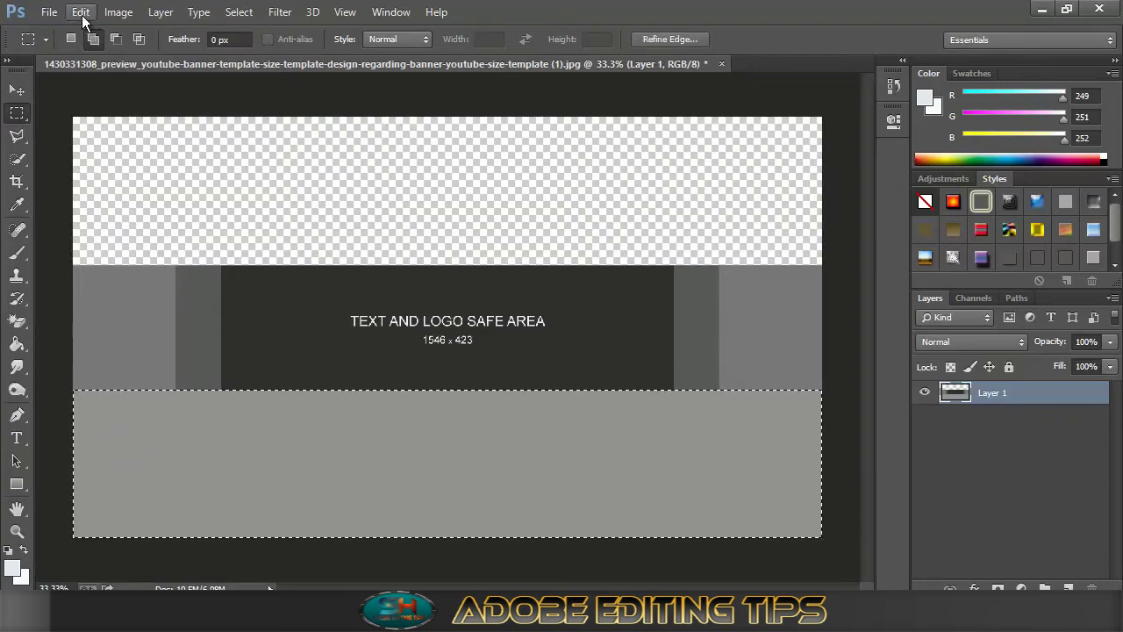
{"action": "left_click", "coordinate": [81, 13]}
{"action": "left_click", "coordinate": [136, 109]}
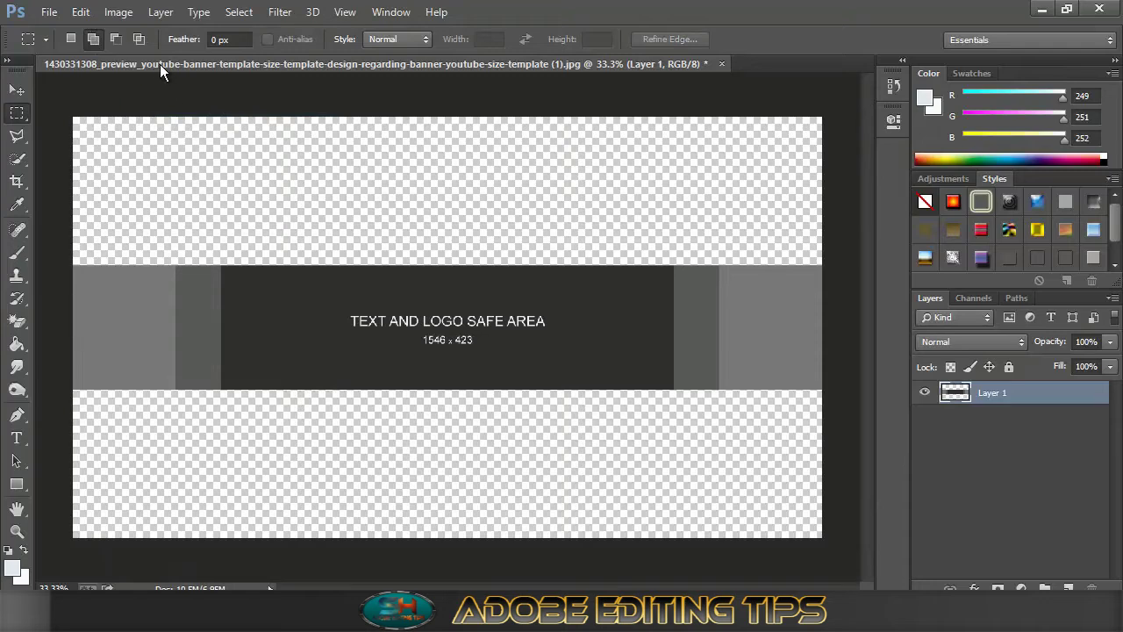
- Check the banner document's image size and canvas size settings without changing them
{"action": "left_click", "coordinate": [118, 12]}
{"action": "left_click", "coordinate": [184, 134]}
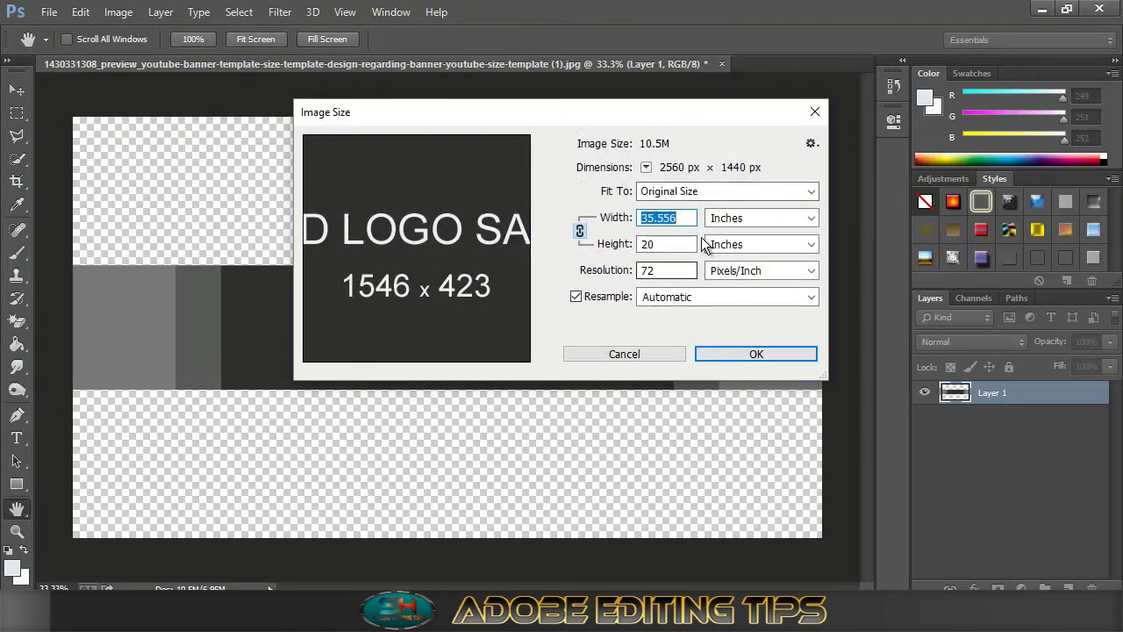
{"action": "left_click", "coordinate": [815, 112]}
{"action": "left_click", "coordinate": [117, 11]}
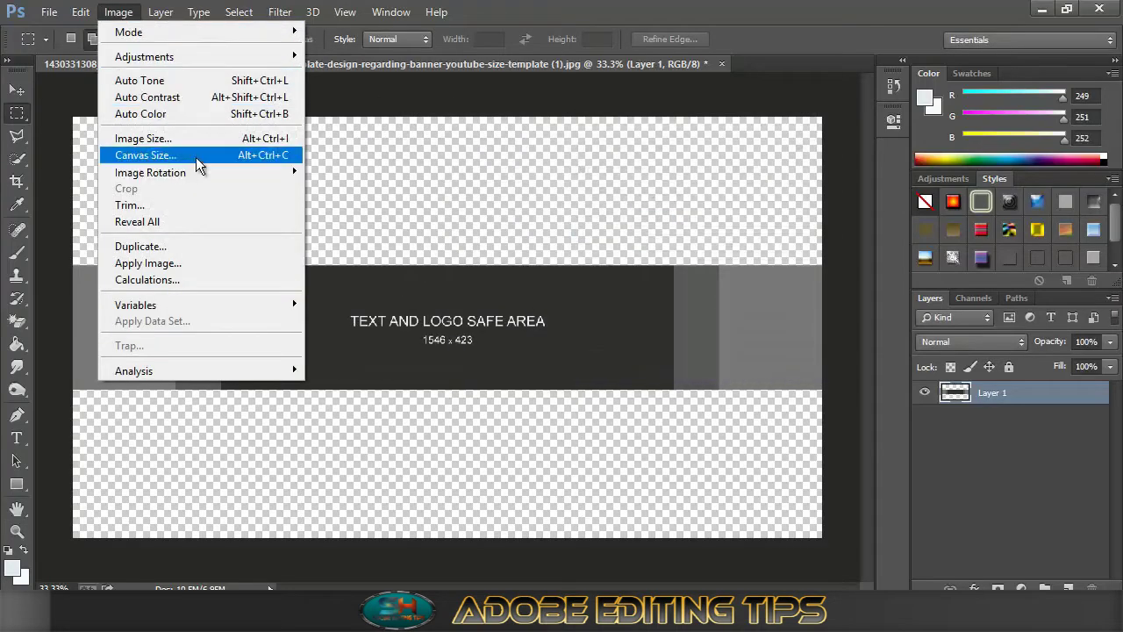
{"action": "left_click", "coordinate": [145, 155]}
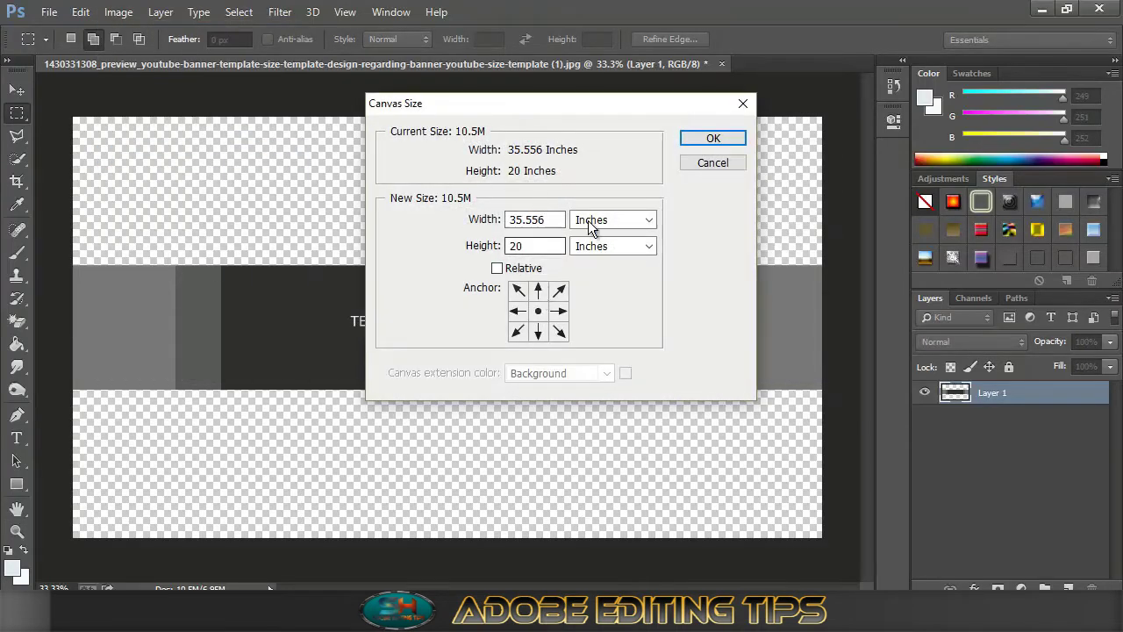
{"action": "left_click", "coordinate": [713, 162]}
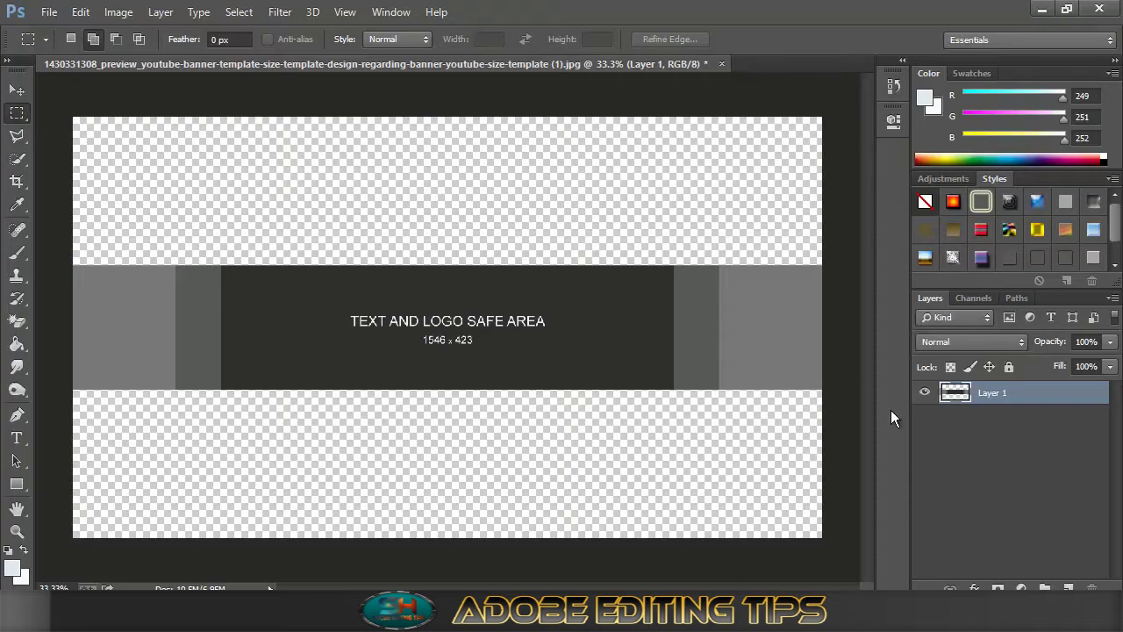
- Duplicate the banner strip layer, and open backgrounds-blank-blue-953214.jpg
{"action": "key", "text": "ctrl+j"}
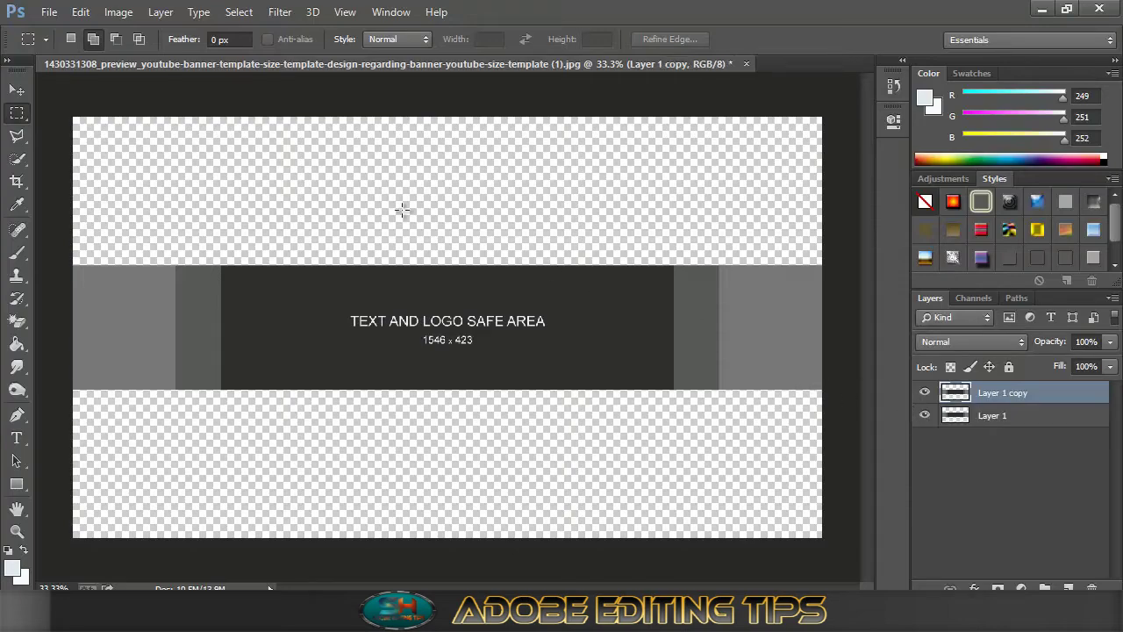
{"action": "left_click", "coordinate": [49, 12]}
{"action": "left_click", "coordinate": [61, 41]}
{"action": "left_click", "coordinate": [581, 157]}
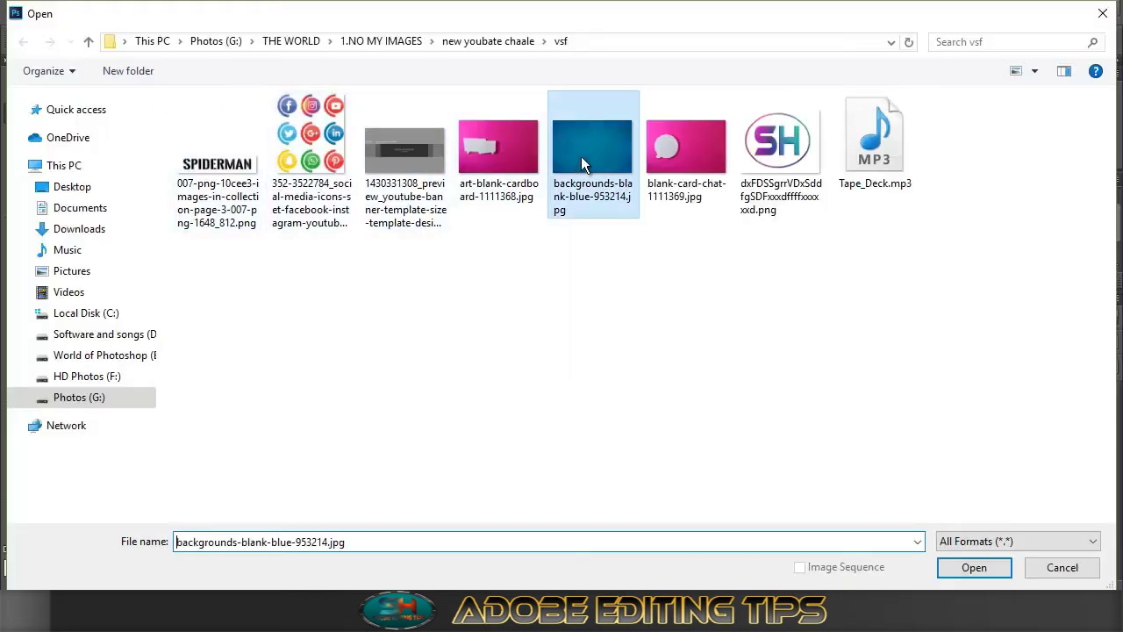
{"action": "left_click", "coordinate": [967, 561]}
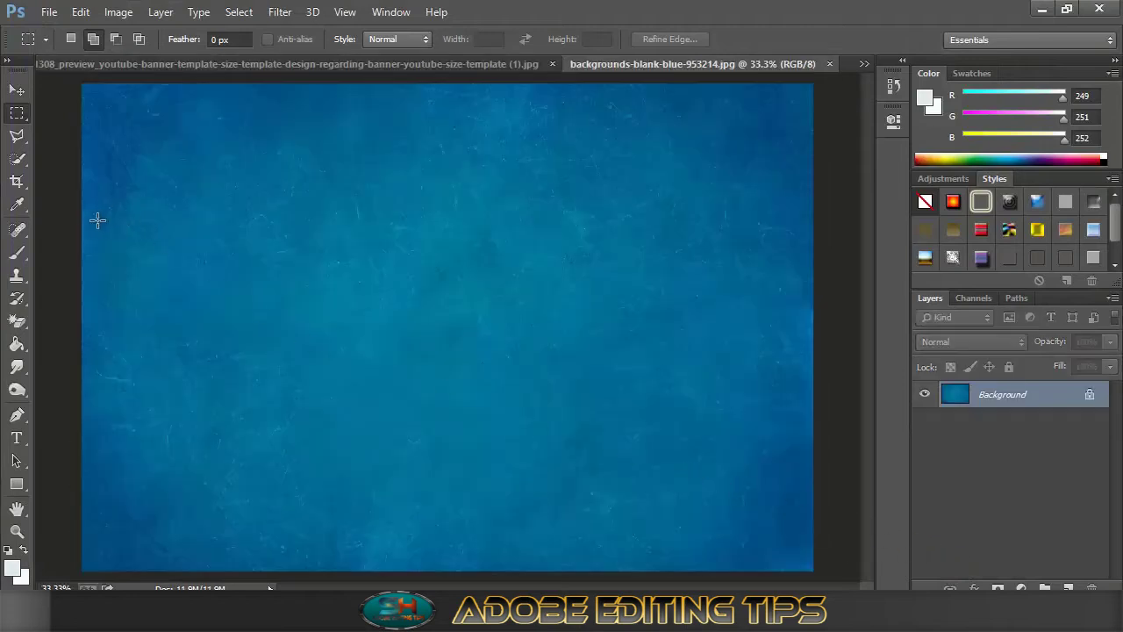
- Select a full-width horizontal strip of the blue texture, about as tall as the banner strip, and cut it
{"action": "left_click_drag", "start_coordinate": [82, 221], "coordinate": [822, 343]}
{"action": "left_click", "coordinate": [79, 11]}
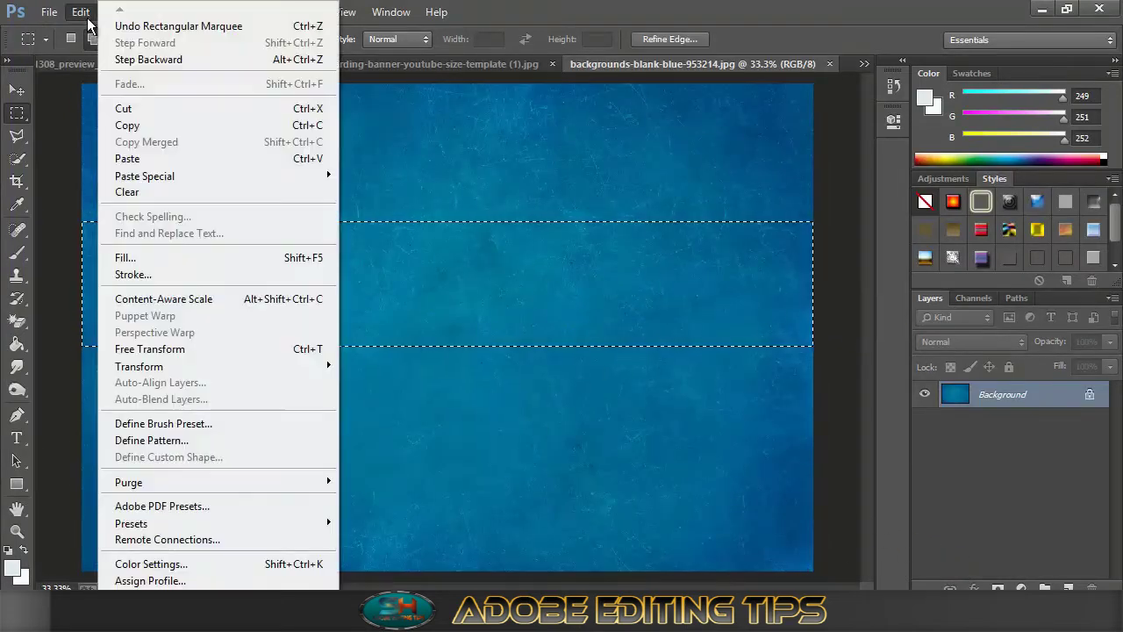
{"action": "left_click", "coordinate": [127, 107]}
- Close the blue background image without saving and paste the cut blue strip into the banner document
{"action": "left_click", "coordinate": [829, 64]}
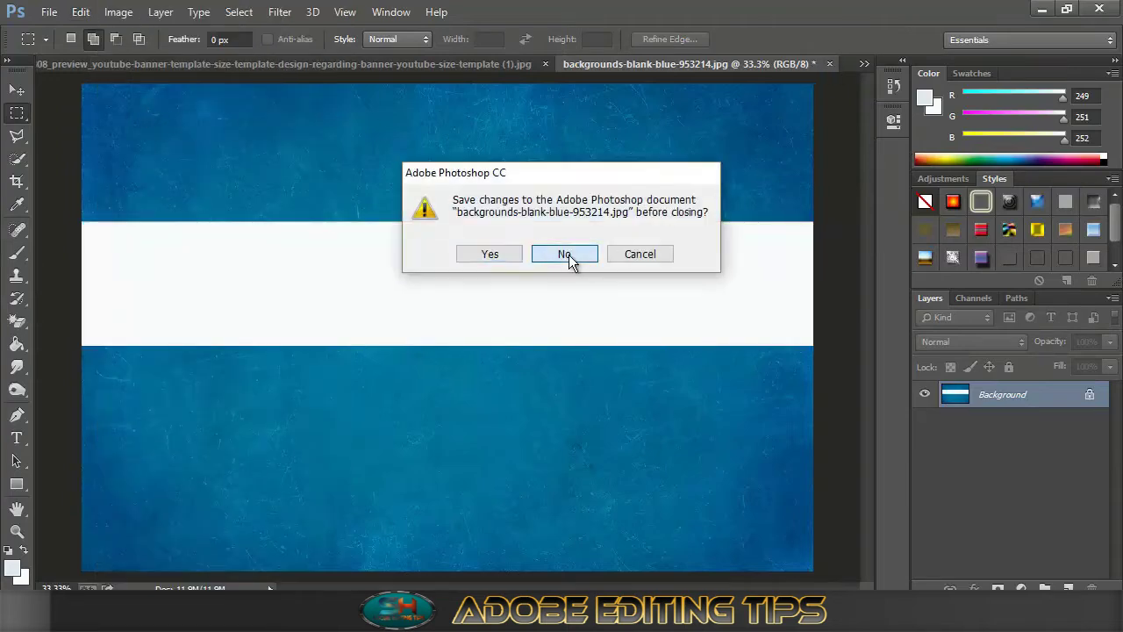
{"action": "left_click", "coordinate": [570, 254]}
{"action": "left_click", "coordinate": [80, 12]}
{"action": "left_click", "coordinate": [127, 159]}
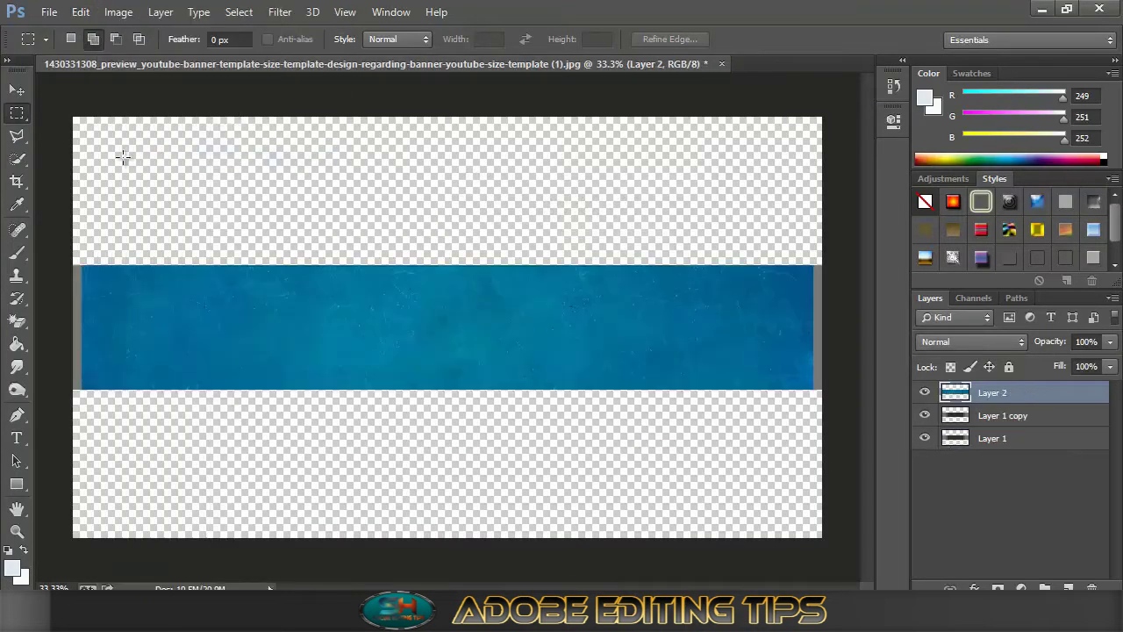
- Stretch the pasted blue strip so it covers the whole banner strip from edge to edge, and apply the transform
{"action": "left_click", "coordinate": [16, 89]}
{"action": "left_click_drag", "start_coordinate": [451, 261], "coordinate": [452, 265]}
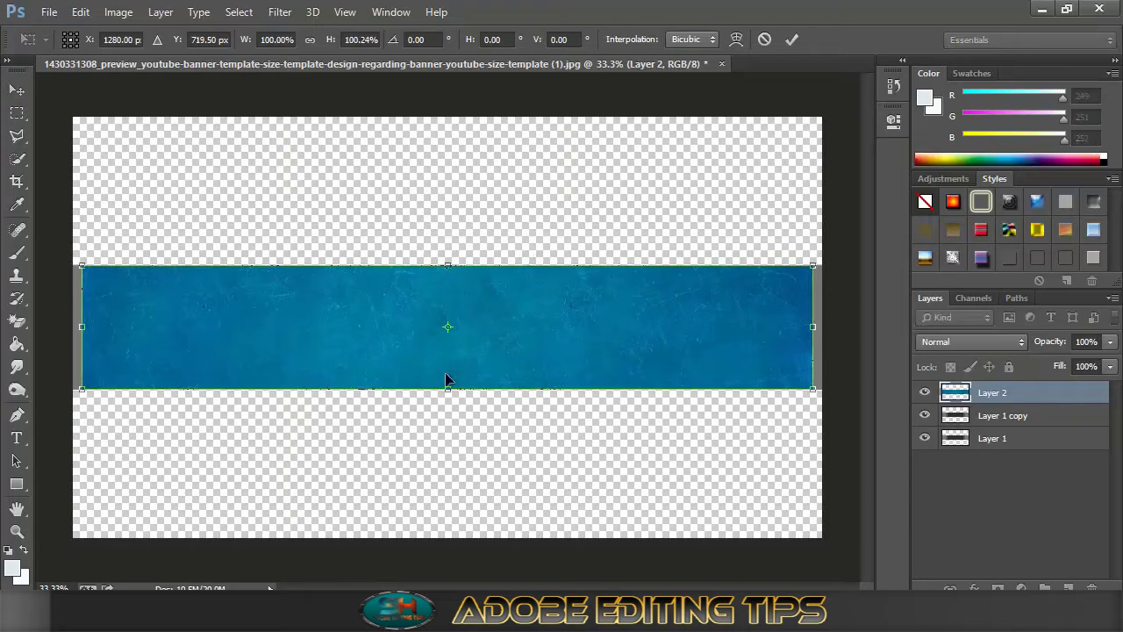
{"action": "mouse_move", "coordinate": [447, 378]}
{"action": "left_mouse_down"}
{"action": "mouse_move", "coordinate": [446, 368]}
{"action": "mouse_move", "coordinate": [453, 381]}
{"action": "left_mouse_up"}
{"action": "left_click_drag", "start_coordinate": [816, 328], "coordinate": [823, 328]}
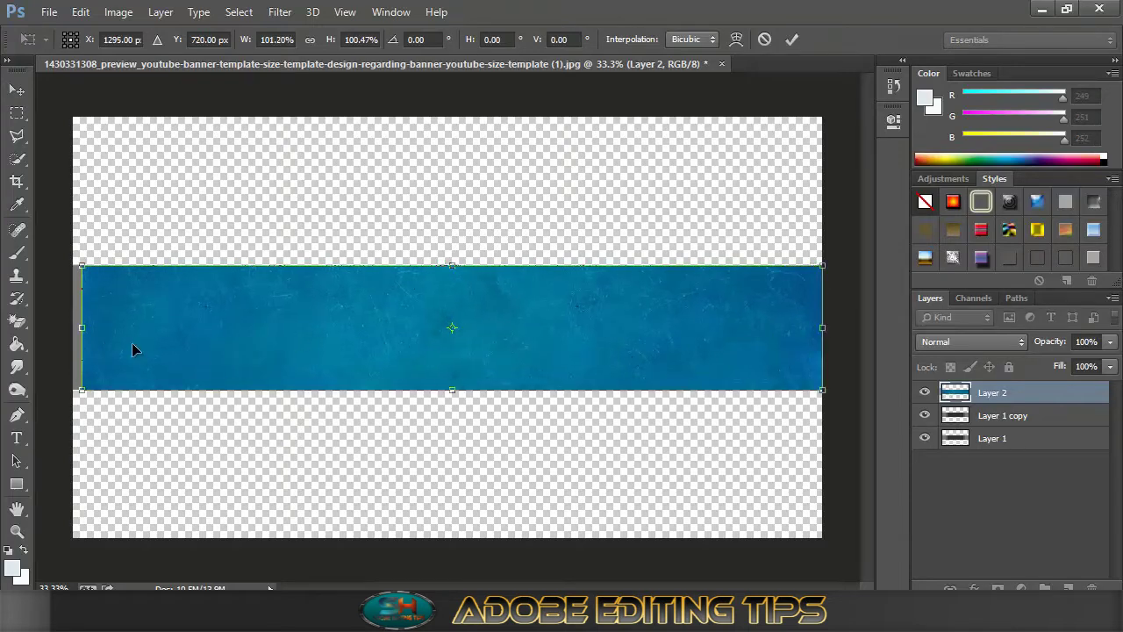
{"action": "left_click_drag", "start_coordinate": [74, 328], "coordinate": [68, 328]}
{"action": "left_click", "coordinate": [791, 38]}
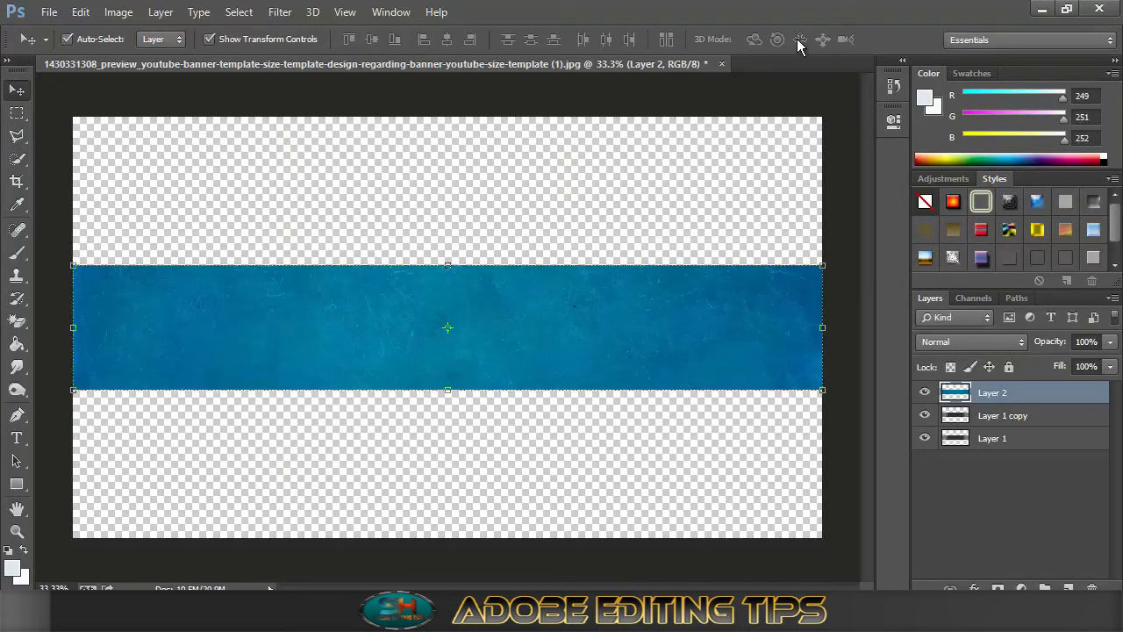
- Lower the blue layer's fill to 73% to reveal the template's safe-area guides beneath it
{"action": "left_click", "coordinate": [1110, 366]}
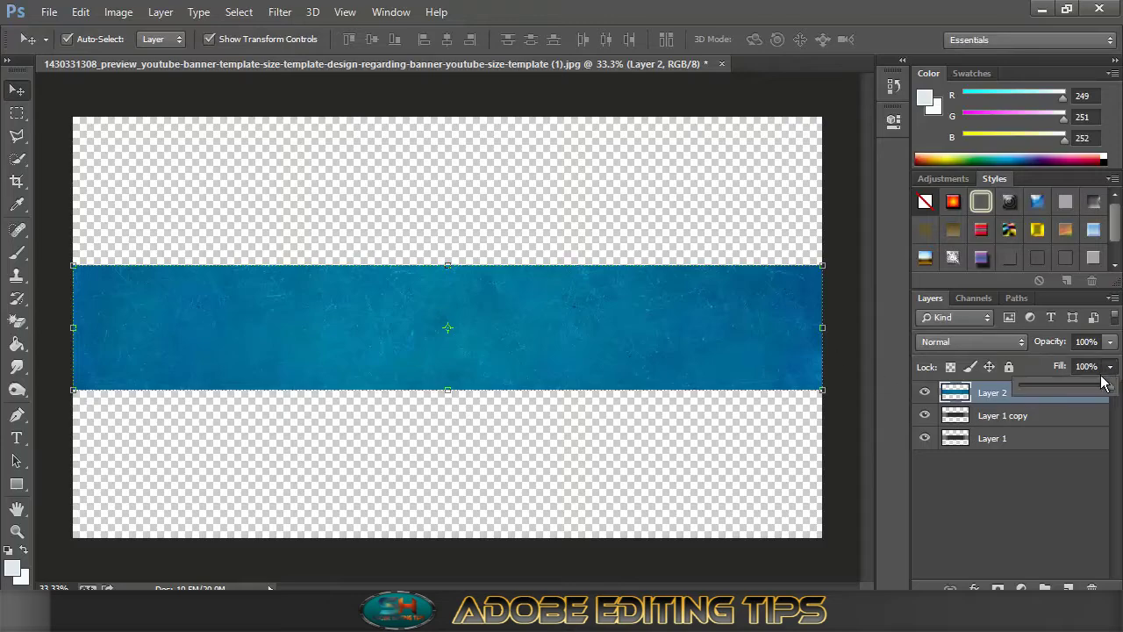
{"action": "left_click_drag", "start_coordinate": [1107, 386], "coordinate": [1091, 394]}
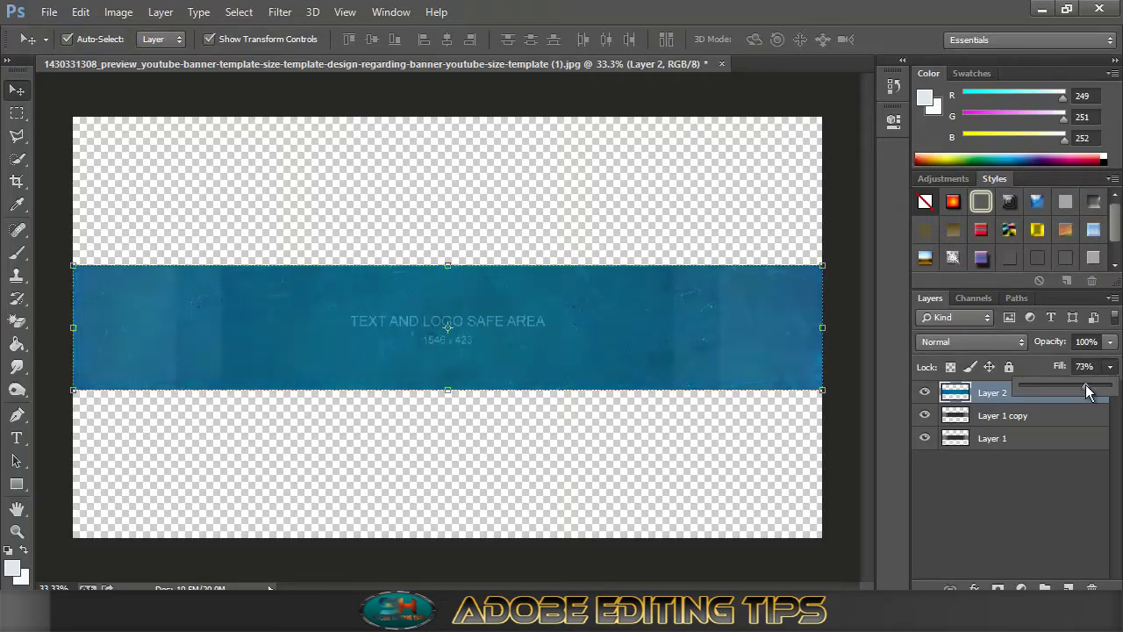
- Open the pink speech-bubble image blank-card-chat-1111369.jpg
{"action": "left_click", "coordinate": [49, 11]}
{"action": "left_click", "coordinate": [66, 50]}
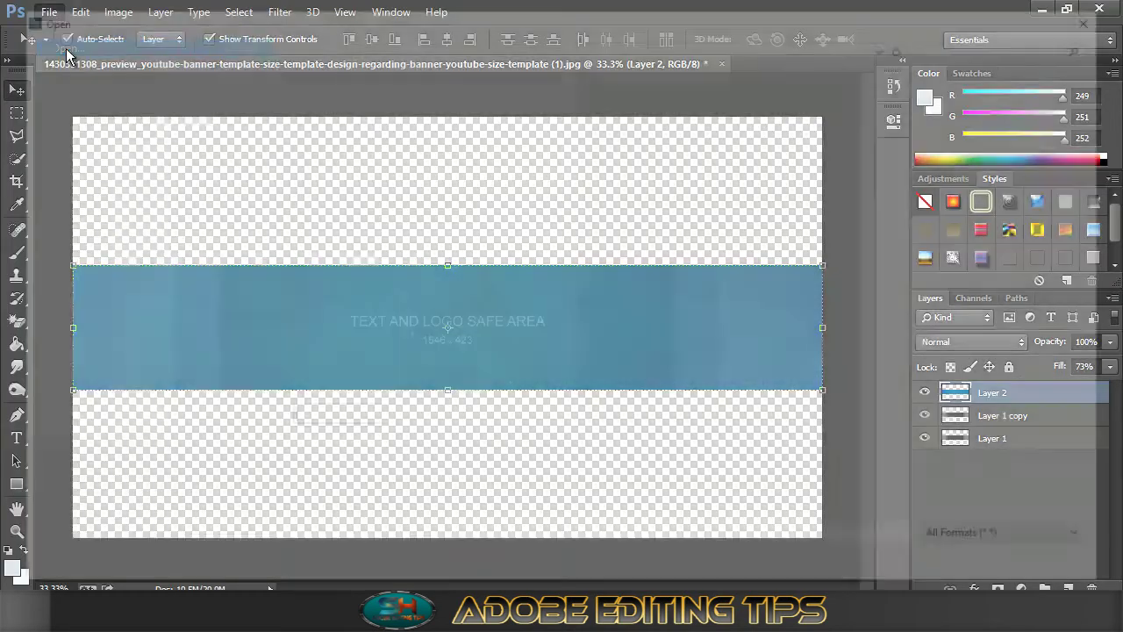
{"action": "left_click", "coordinate": [686, 149]}
{"action": "left_click", "coordinate": [974, 567]}
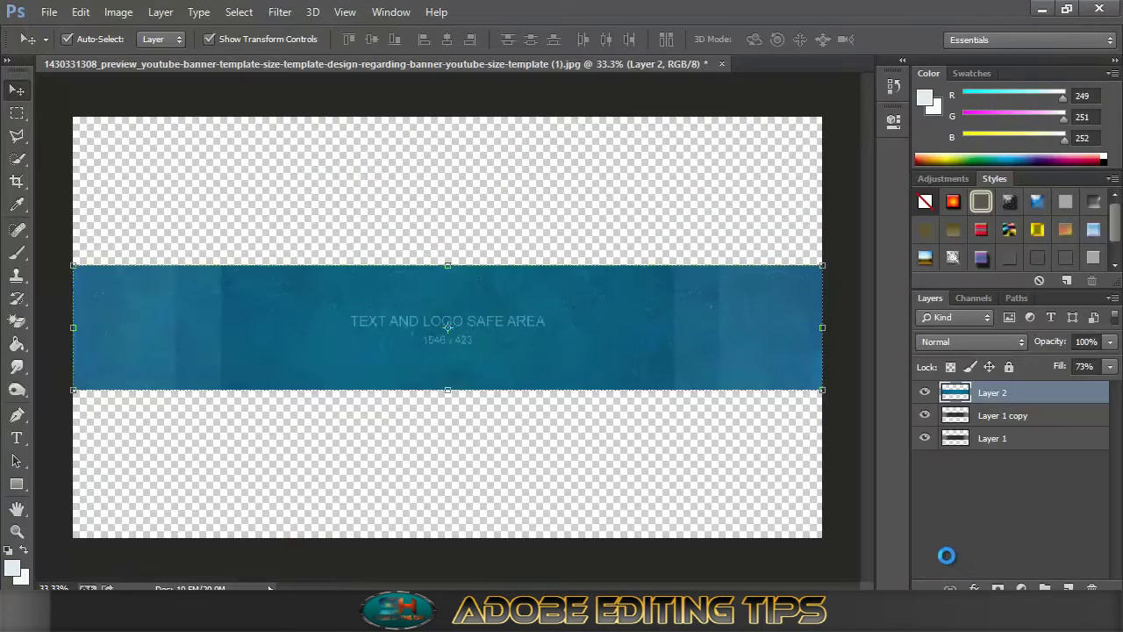
- Select a rectangle of plain pink background on the upper right side of the speech-bubble image and cut it
{"action": "key", "text": "m"}
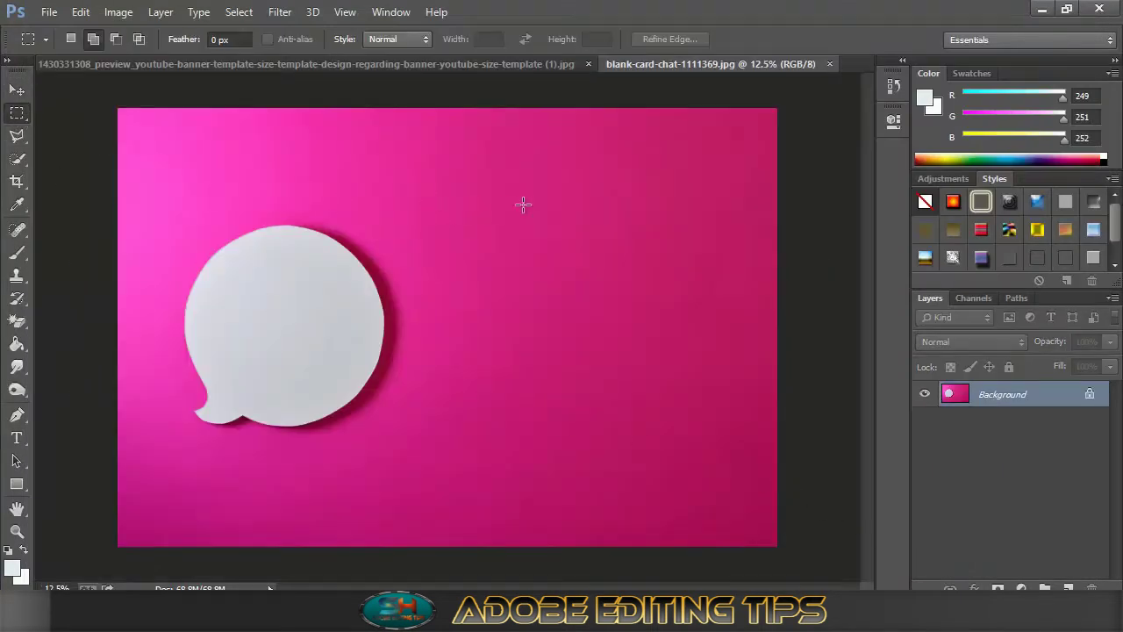
{"action": "left_click_drag", "start_coordinate": [550, 185], "coordinate": [733, 342]}
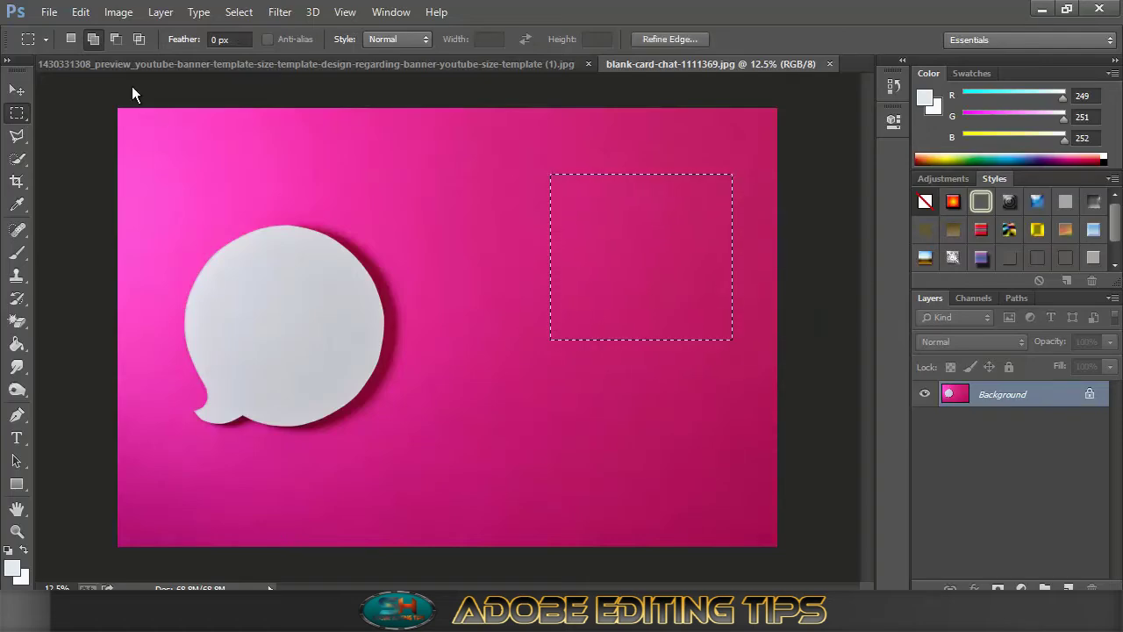
{"action": "left_click", "coordinate": [79, 11]}
{"action": "left_click", "coordinate": [123, 107]}
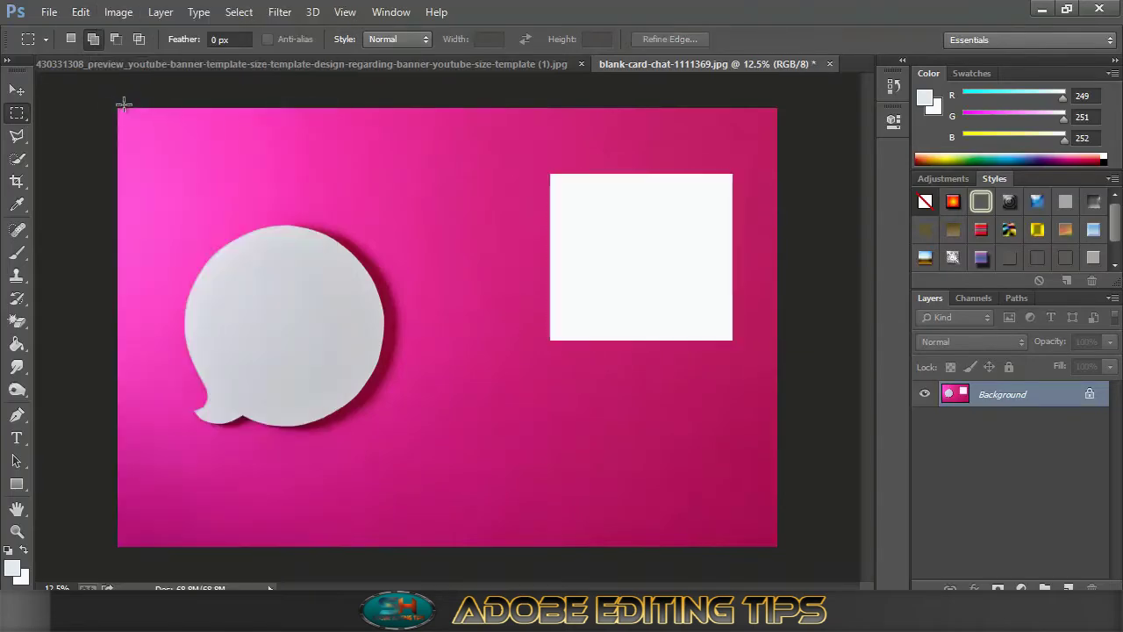
- Close the speech-bubble image without saving and paste the cut pink rectangle into the banner document
{"action": "left_click", "coordinate": [831, 64]}
{"action": "left_click", "coordinate": [573, 245]}
{"action": "left_click", "coordinate": [79, 12]}
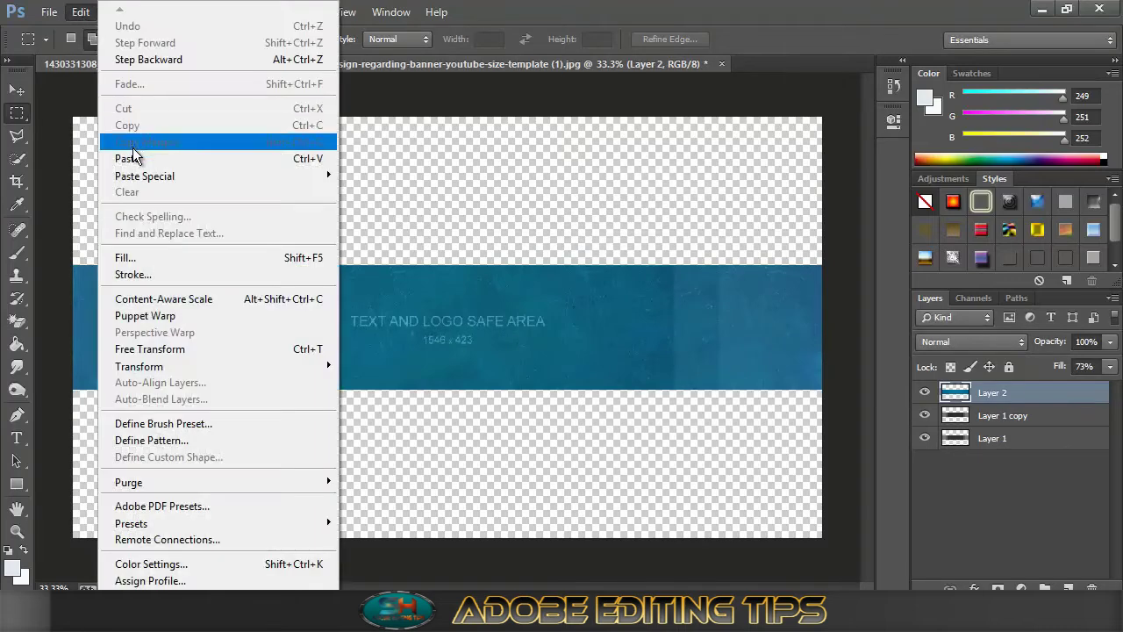
{"action": "left_click", "coordinate": [133, 156]}
- Scale and move the pink rectangle to fill the banner strip's left end at full height, reaching just past the safe area's left edge
{"action": "key", "text": "v"}
{"action": "left_click_drag", "start_coordinate": [204, 119], "coordinate": [471, 381]}
{"action": "left_click_drag", "start_coordinate": [586, 395], "coordinate": [202, 301]}
{"action": "left_click_drag", "start_coordinate": [183, 429], "coordinate": [182, 389]}
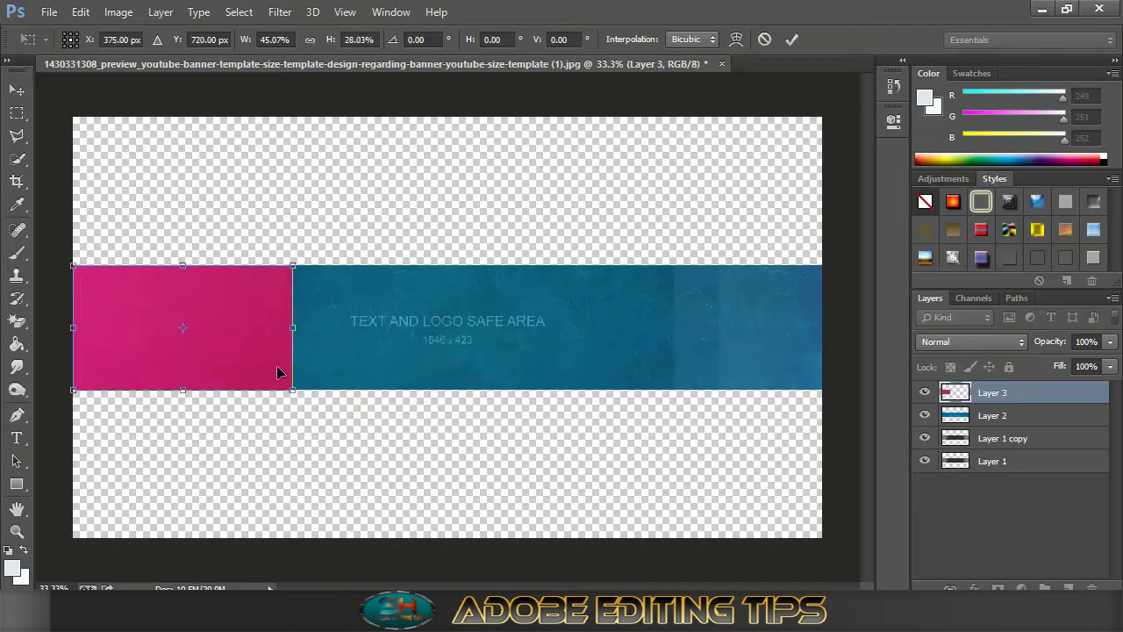
{"action": "left_click_drag", "start_coordinate": [292, 328], "coordinate": [242, 322]}
{"action": "left_click", "coordinate": [793, 40]}
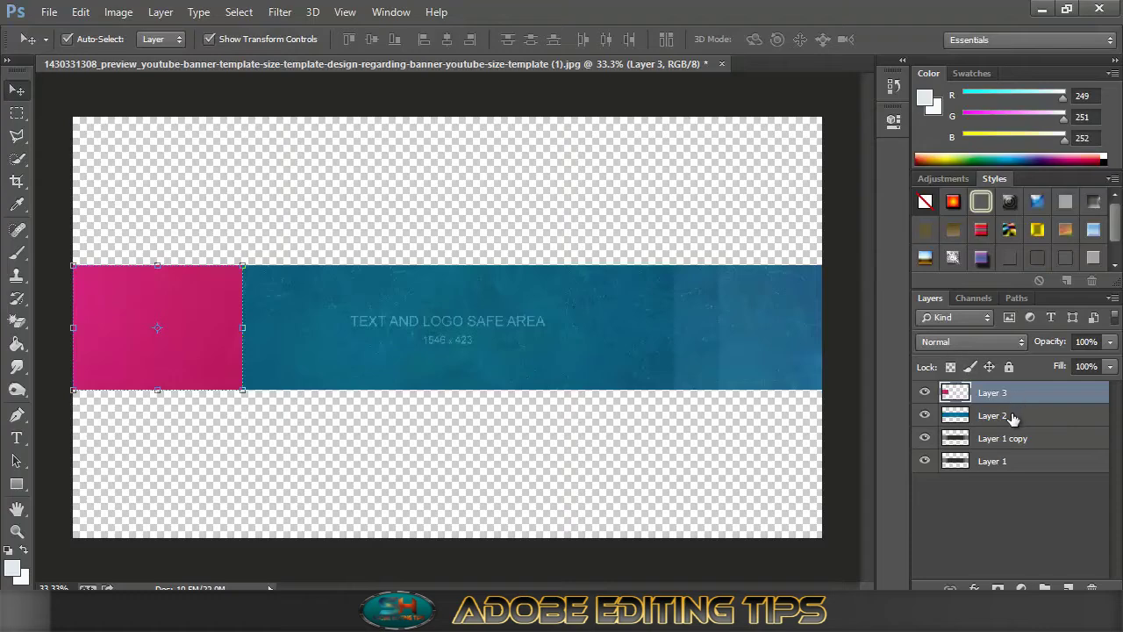
- Outline the lower-right half of the pink rectangle with the Polygonal Lasso and cut it, leaving a triangle in the upper-left corner
{"action": "left_click", "coordinate": [16, 135]}
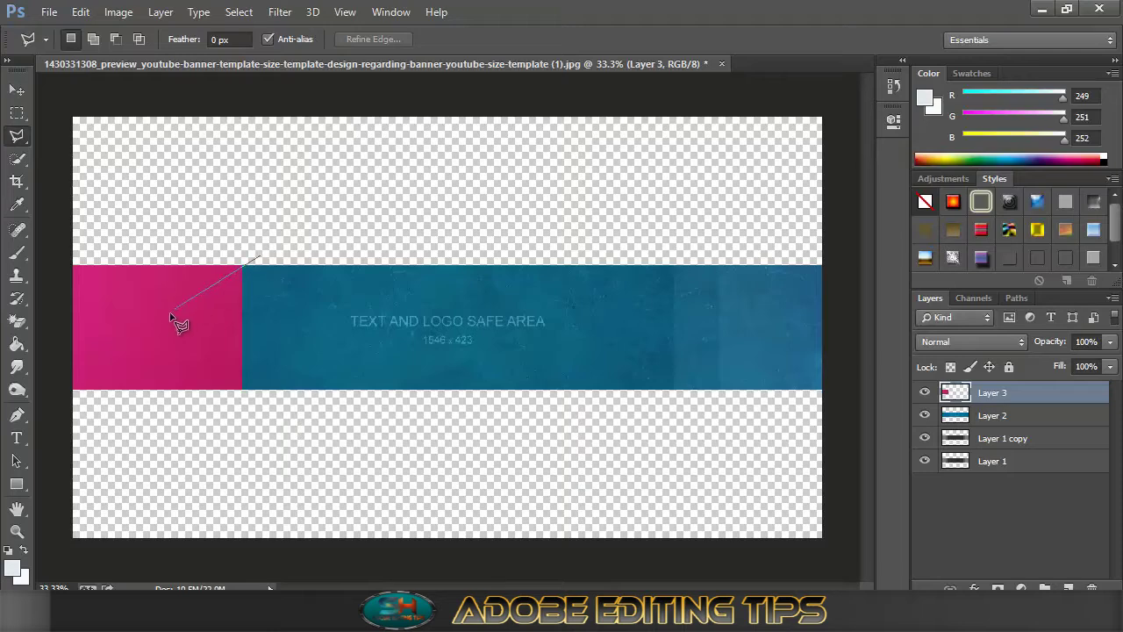
{"action": "left_click", "coordinate": [73, 390]}
{"action": "left_click", "coordinate": [127, 436]}
{"action": "left_click", "coordinate": [314, 439]}
{"action": "left_click", "coordinate": [345, 396]}
{"action": "left_click", "coordinate": [356, 341]}
{"action": "left_click", "coordinate": [261, 260]}
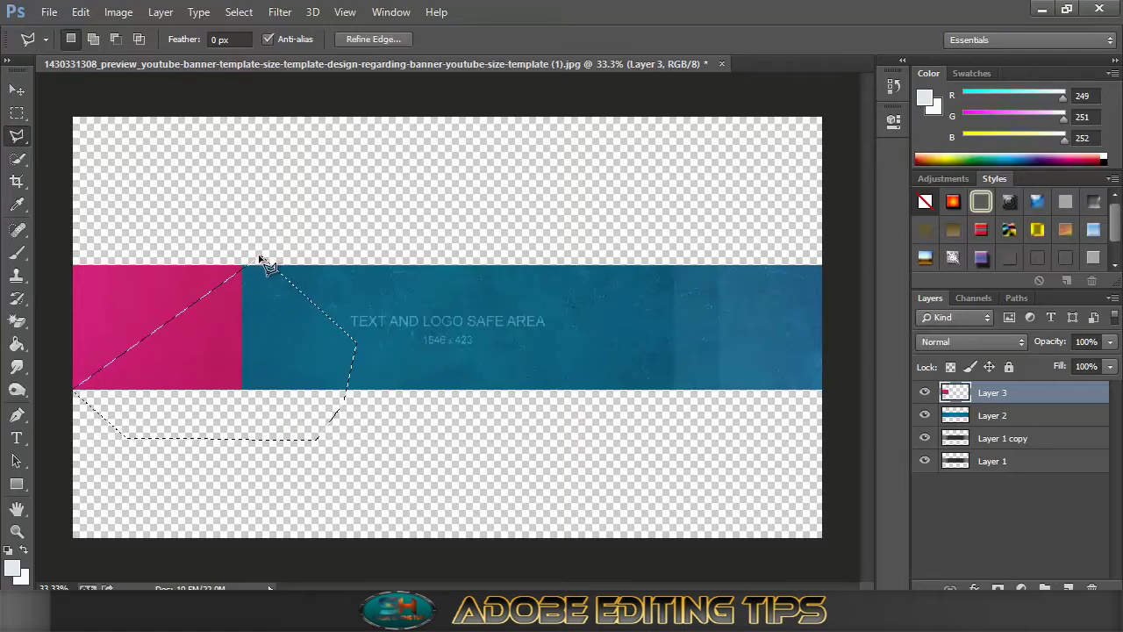
{"action": "left_click", "coordinate": [81, 11]}
{"action": "left_click", "coordinate": [124, 108]}
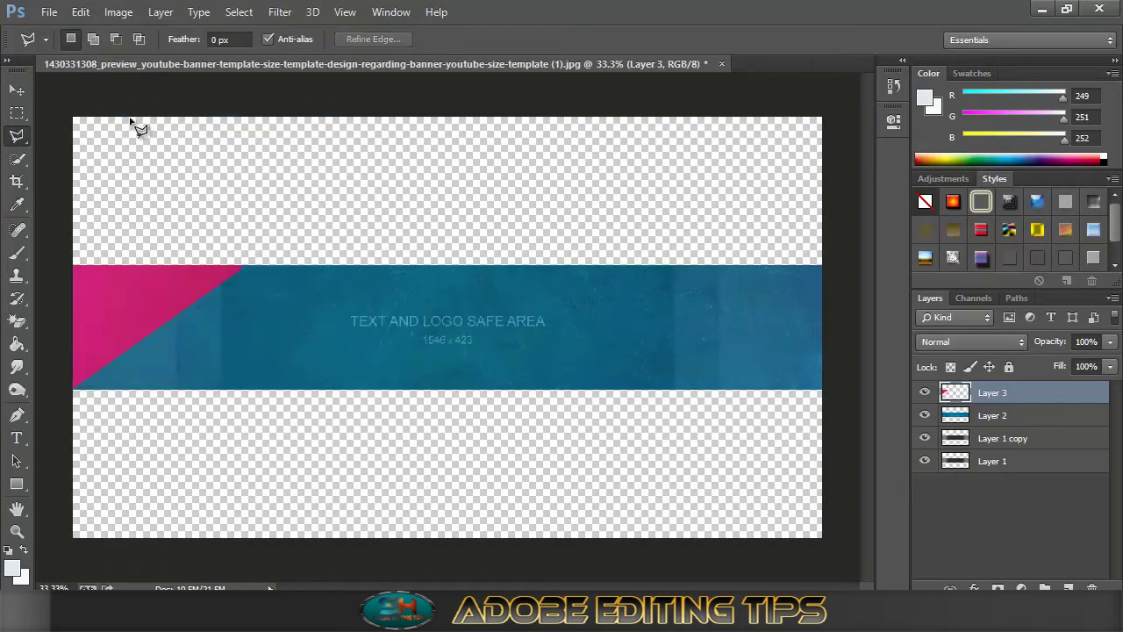
- Restore the blue layer's fill to 100% and make the pink triangle's layer active again
{"action": "left_click", "coordinate": [1003, 418]}
{"action": "left_click_drag", "start_coordinate": [1116, 366], "coordinate": [1116, 391]}
{"action": "left_click", "coordinate": [983, 396]}
{"action": "left_click", "coordinate": [987, 394]}
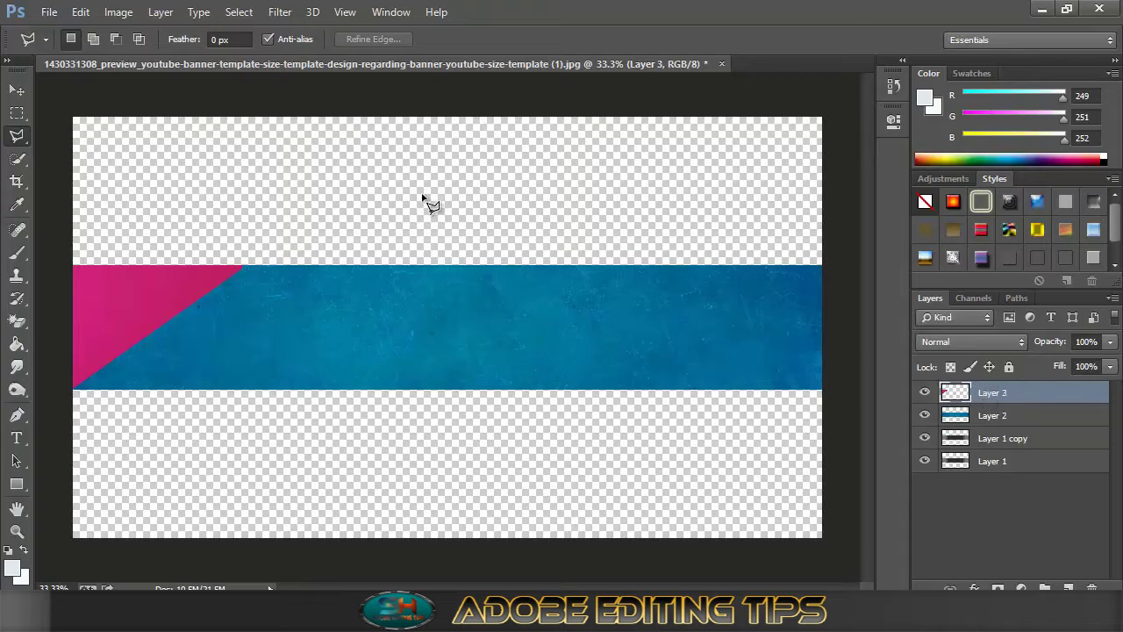
- Open blank-card-chat-1111369.jpg again for another piece of pink background
{"action": "left_click", "coordinate": [49, 11]}
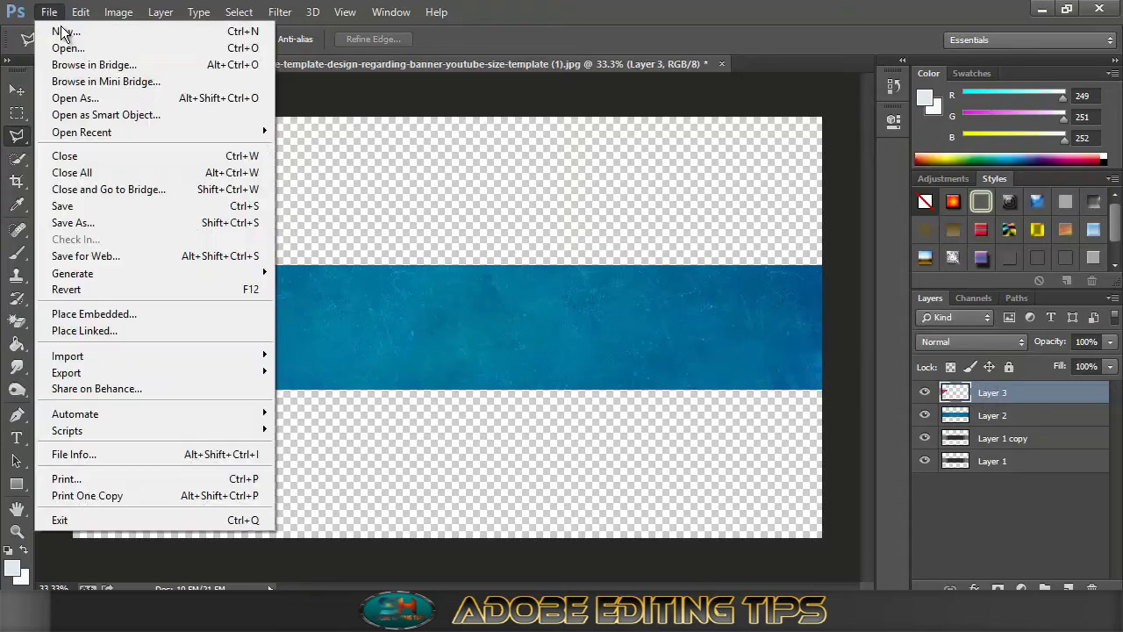
{"action": "left_click", "coordinate": [44, 45]}
{"action": "left_click", "coordinate": [523, 160]}
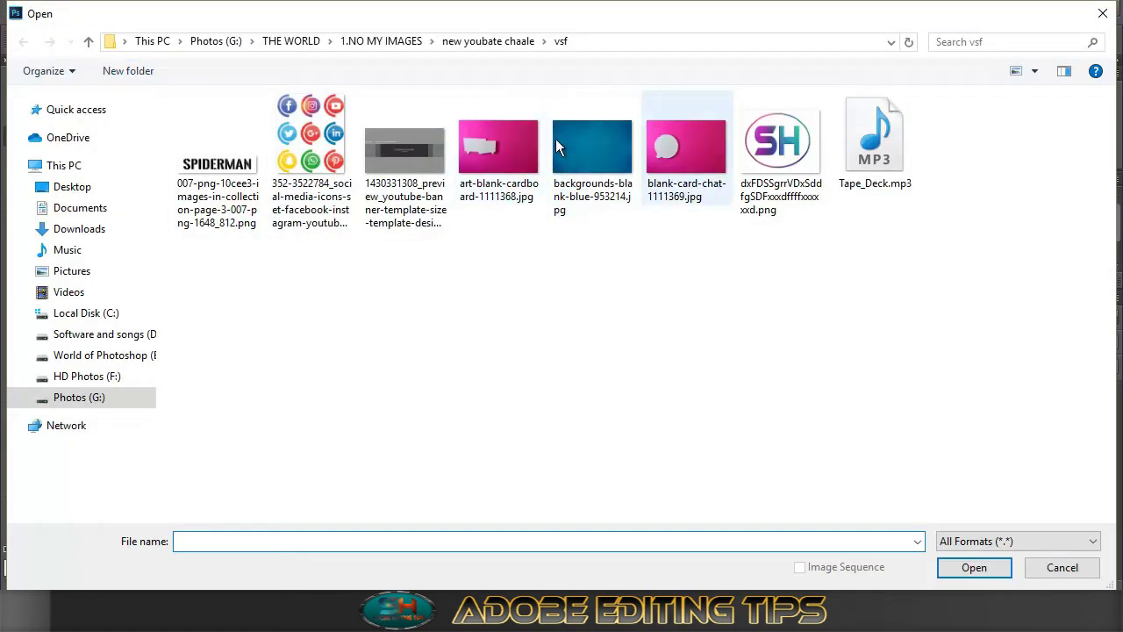
{"action": "left_click", "coordinate": [686, 149]}
{"action": "left_click", "coordinate": [973, 567]}
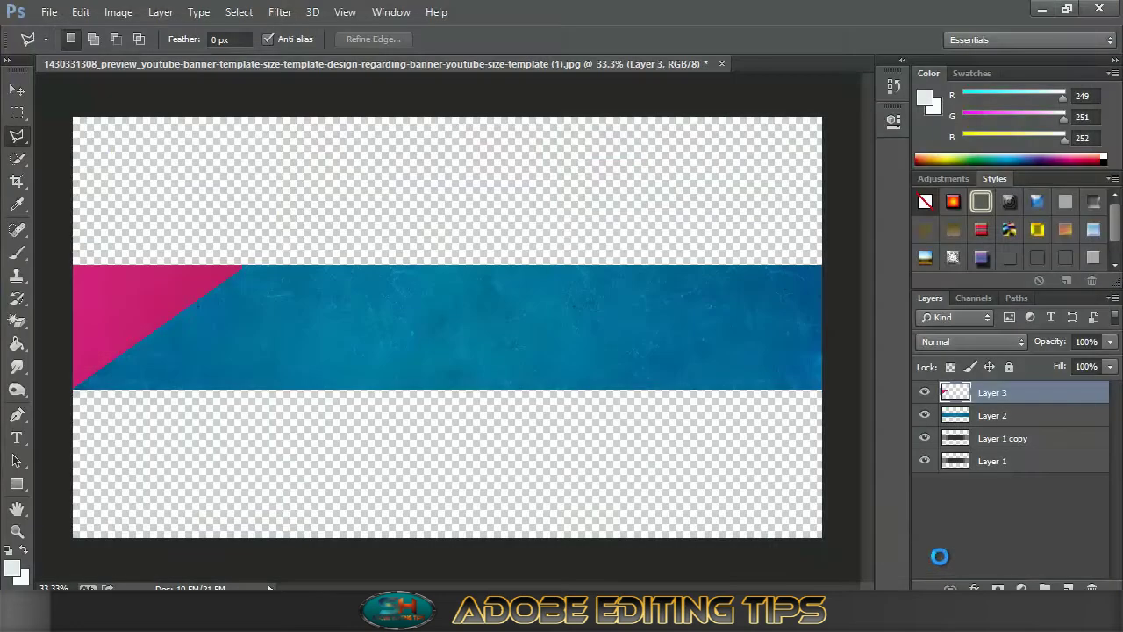
- Select the bright pink rectangle in the image's upper-left corner, above the speech bubble, and cut it
{"action": "left_click", "coordinate": [16, 113]}
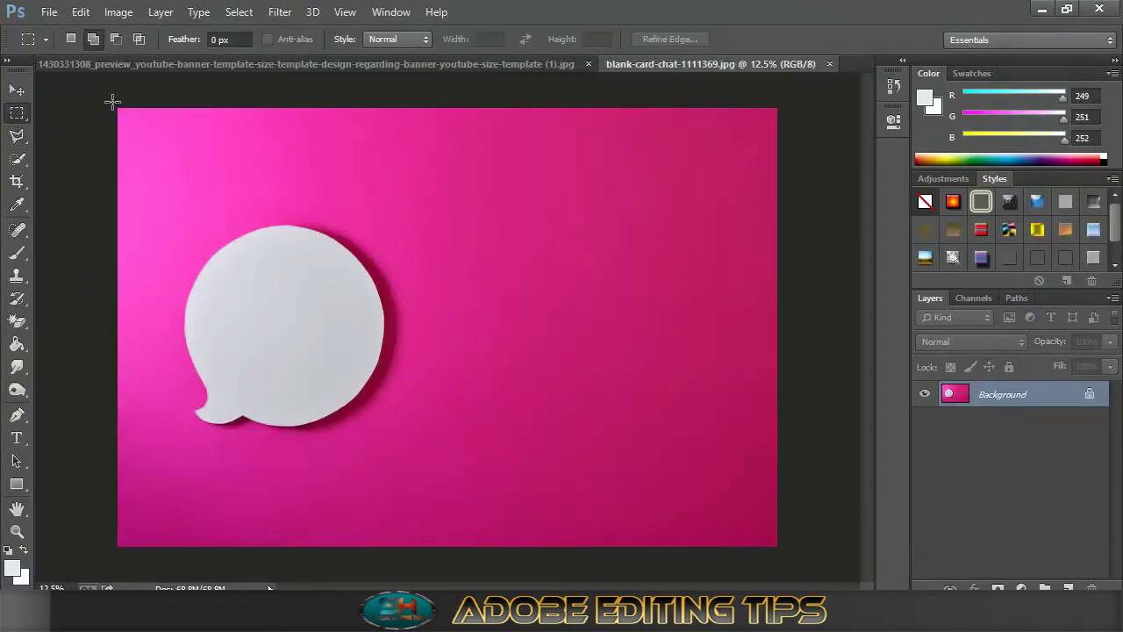
{"action": "left_click_drag", "start_coordinate": [113, 101], "coordinate": [370, 216]}
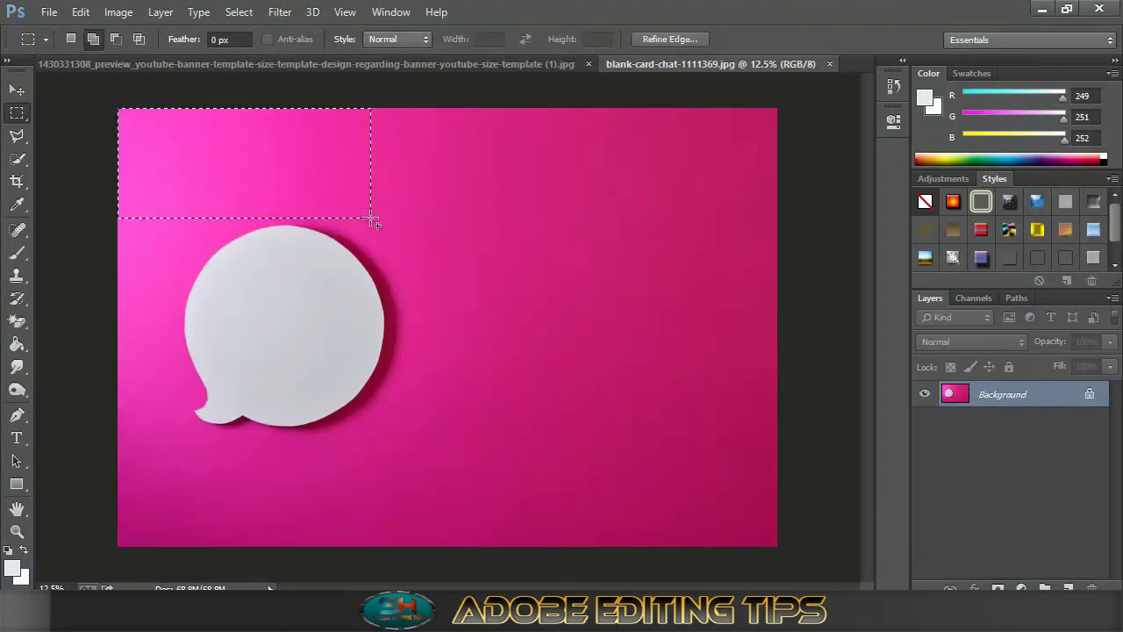
{"action": "left_click", "coordinate": [79, 11]}
{"action": "left_click", "coordinate": [129, 107]}
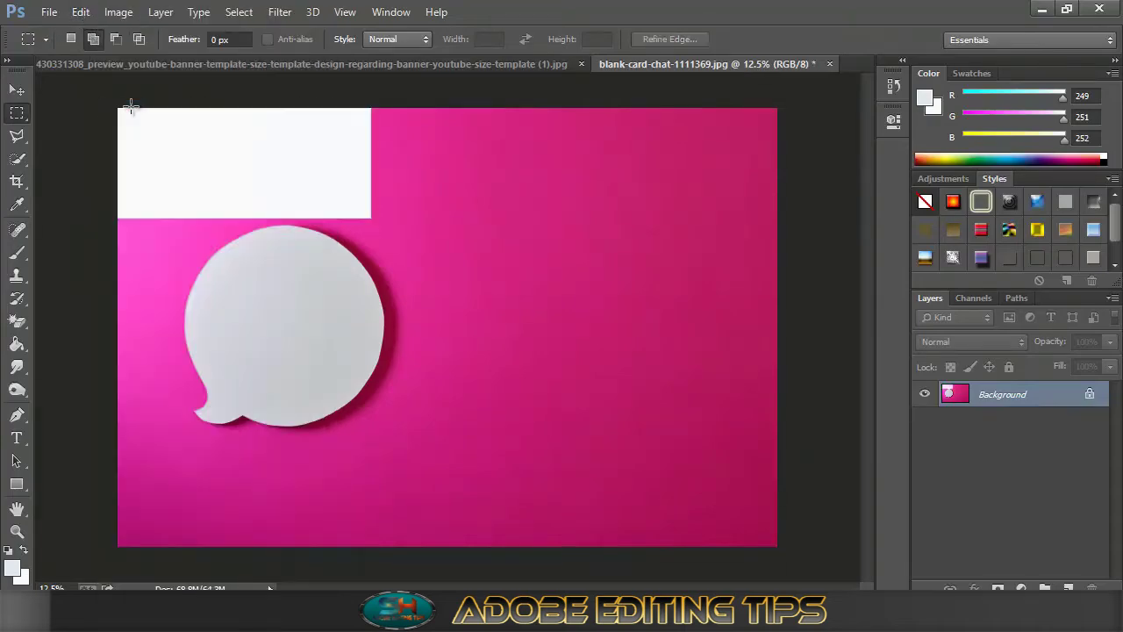
- Close blank-card-chat-1111369.jpg without saving its changes and paste the cut pink piece into the banner document
{"action": "left_click", "coordinate": [829, 64]}
{"action": "left_click", "coordinate": [564, 244]}
{"action": "left_click", "coordinate": [80, 11]}
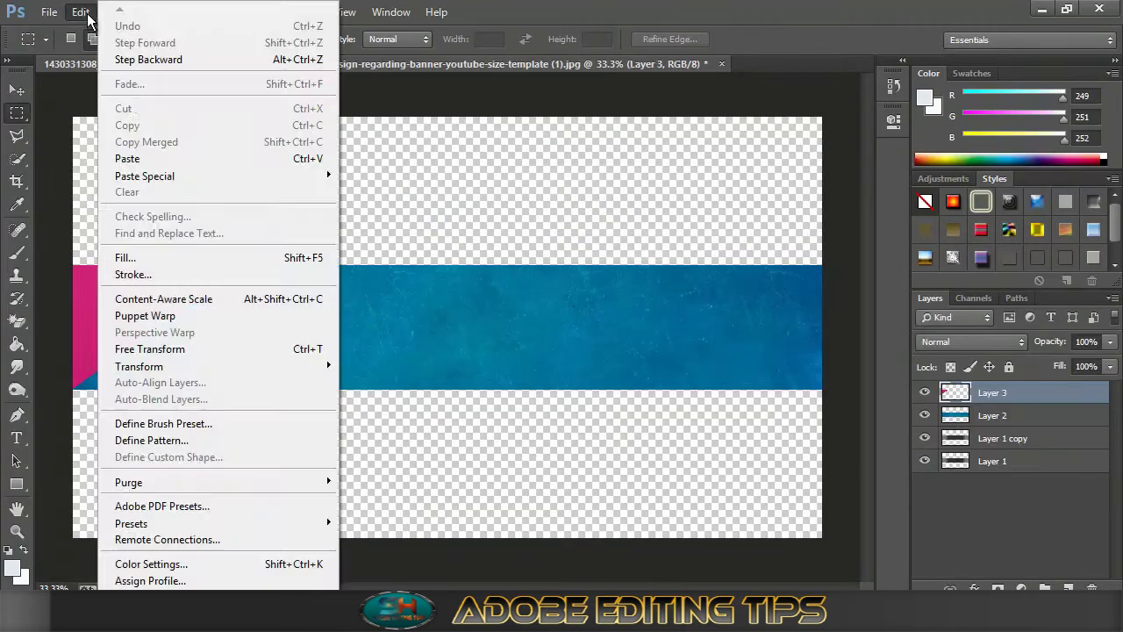
{"action": "left_click", "coordinate": [150, 156]}
- Place the pasted pink rectangle at the blue strip's right end and scale it to about 40% width and 42% height, matching the strip's height
{"action": "key", "text": "v"}
{"action": "left_click_drag", "start_coordinate": [109, 181], "coordinate": [517, 315]}
{"action": "left_click_drag", "start_coordinate": [660, 355], "coordinate": [694, 308]}
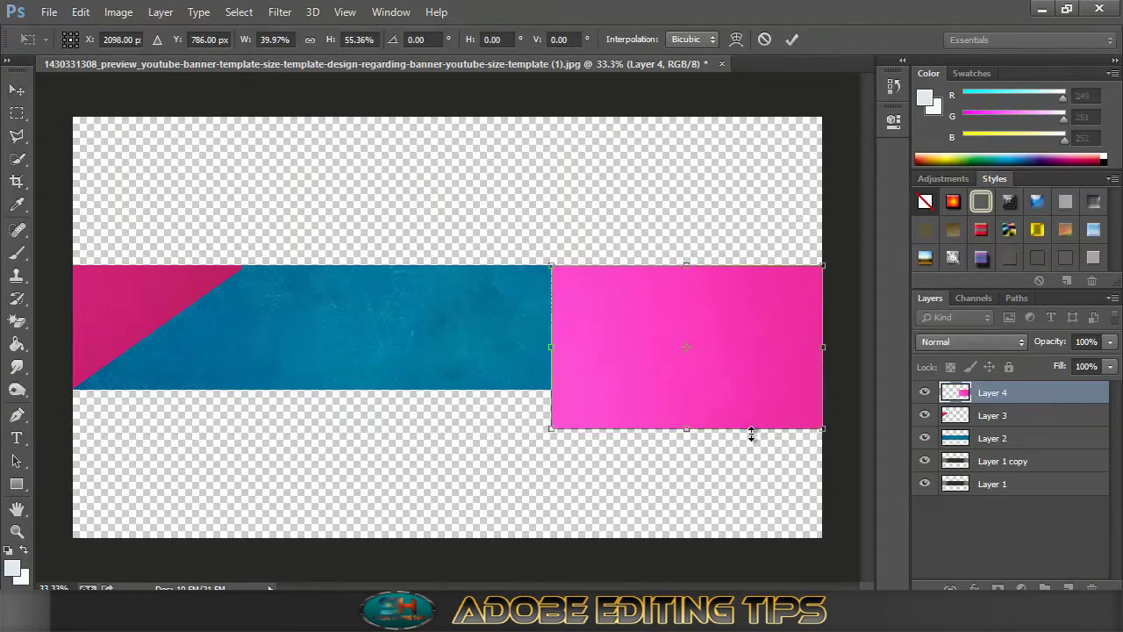
{"action": "left_click_drag", "start_coordinate": [751, 434], "coordinate": [688, 392]}
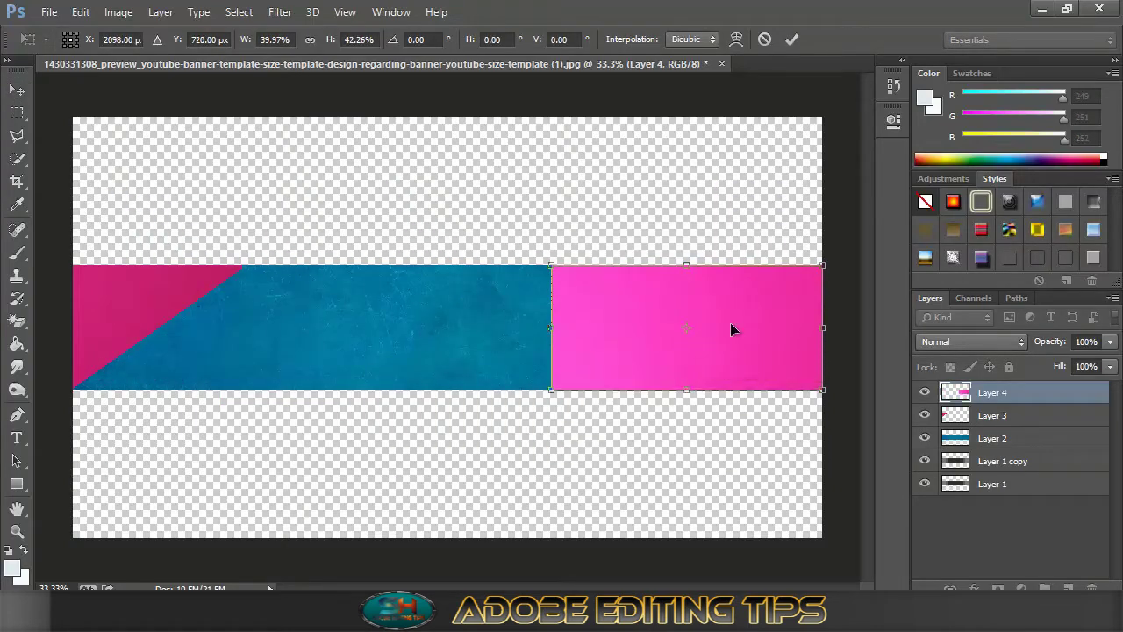
{"action": "left_click", "coordinate": [792, 40]}
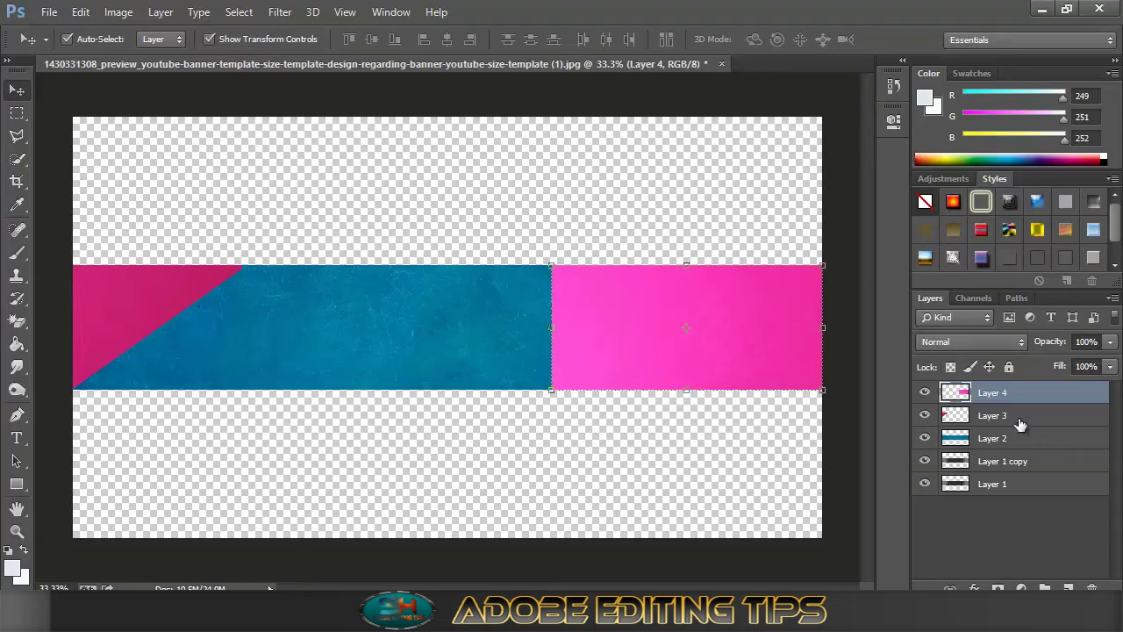
- Outline the upper-left corner of the right pink rectangle with the Polygonal Lasso and cut it, leaving a slanted edge
{"action": "left_click", "coordinate": [16, 136]}
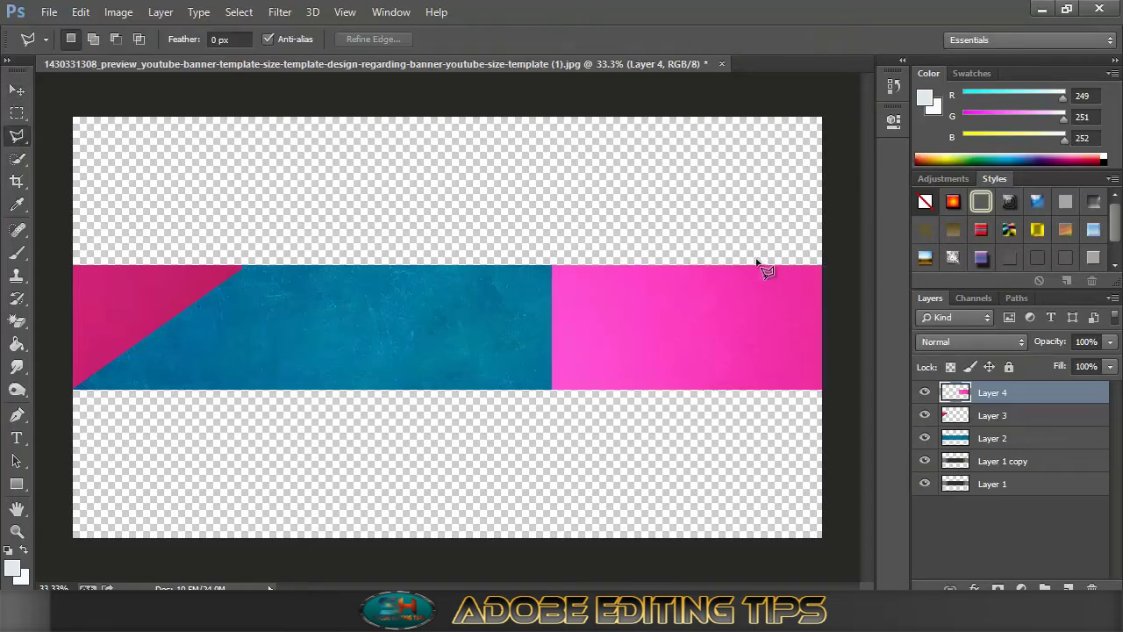
{"action": "left_click", "coordinate": [735, 258]}
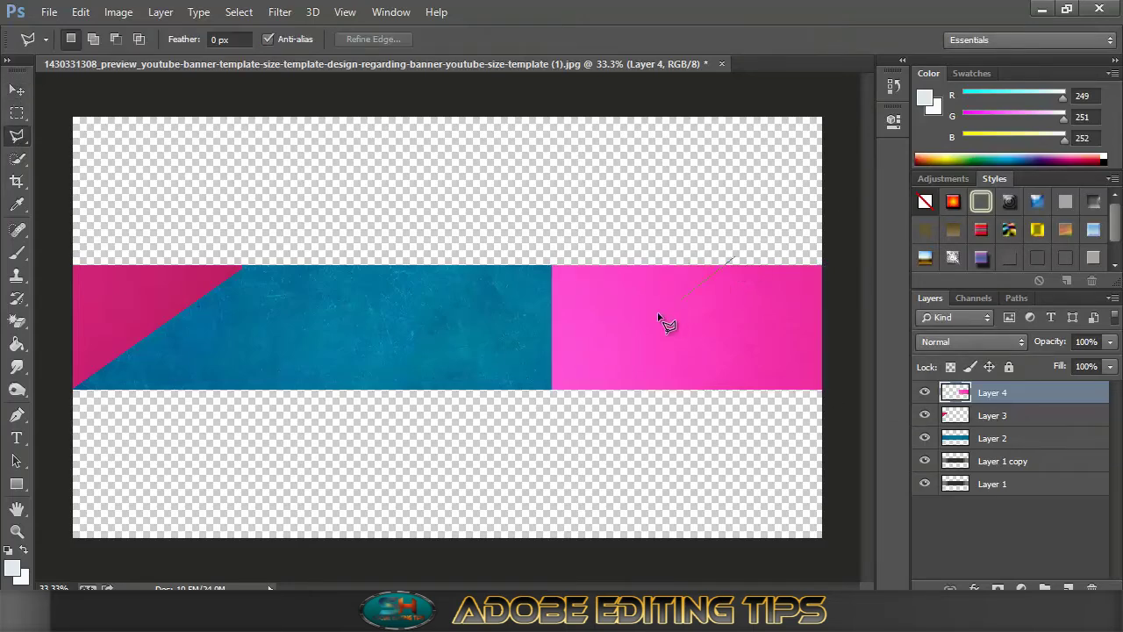
{"action": "left_click", "coordinate": [552, 389]}
{"action": "left_click", "coordinate": [375, 429]}
{"action": "left_click", "coordinate": [401, 287]}
{"action": "left_click", "coordinate": [572, 203]}
{"action": "left_click", "coordinate": [717, 188]}
{"action": "left_click", "coordinate": [752, 198]}
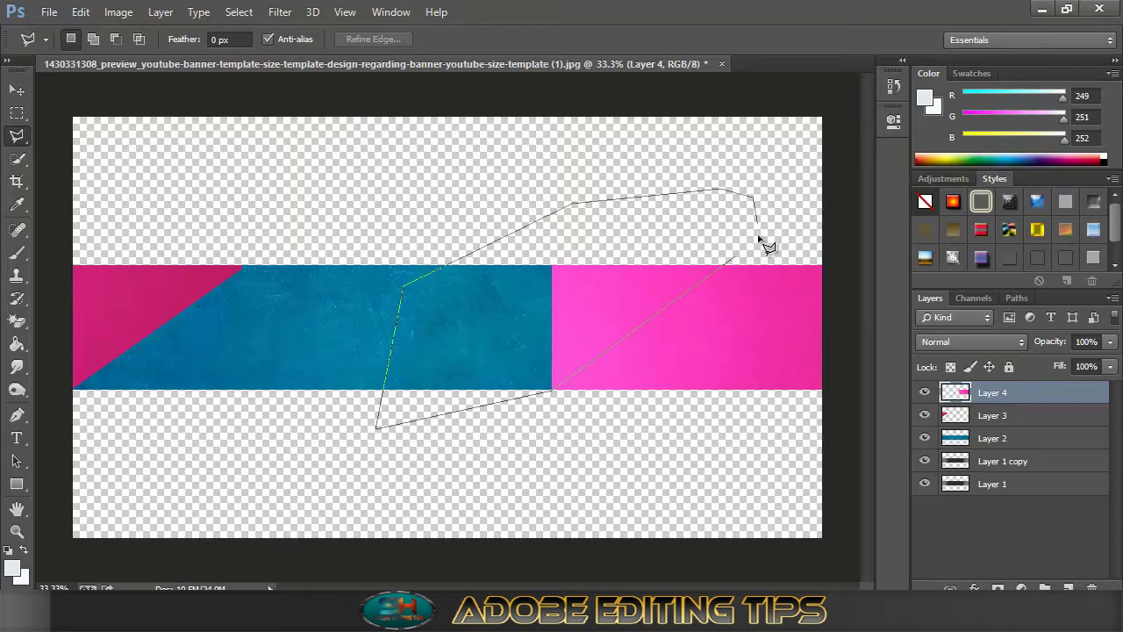
{"action": "left_click", "coordinate": [735, 259]}
{"action": "left_click", "coordinate": [80, 12]}
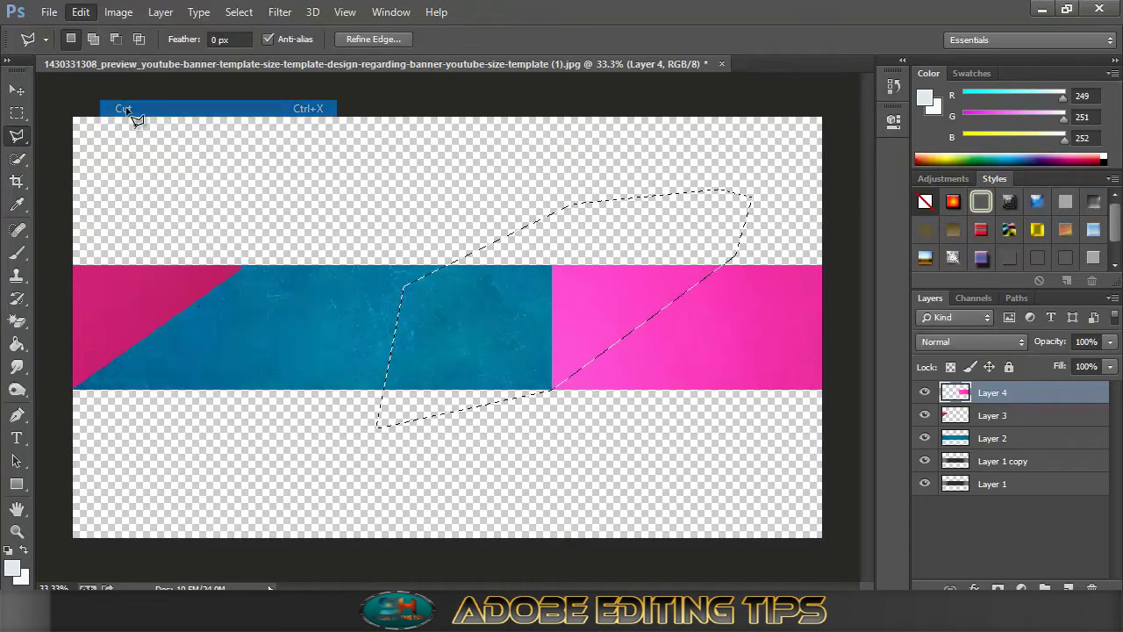
{"action": "left_click", "coordinate": [132, 110]}
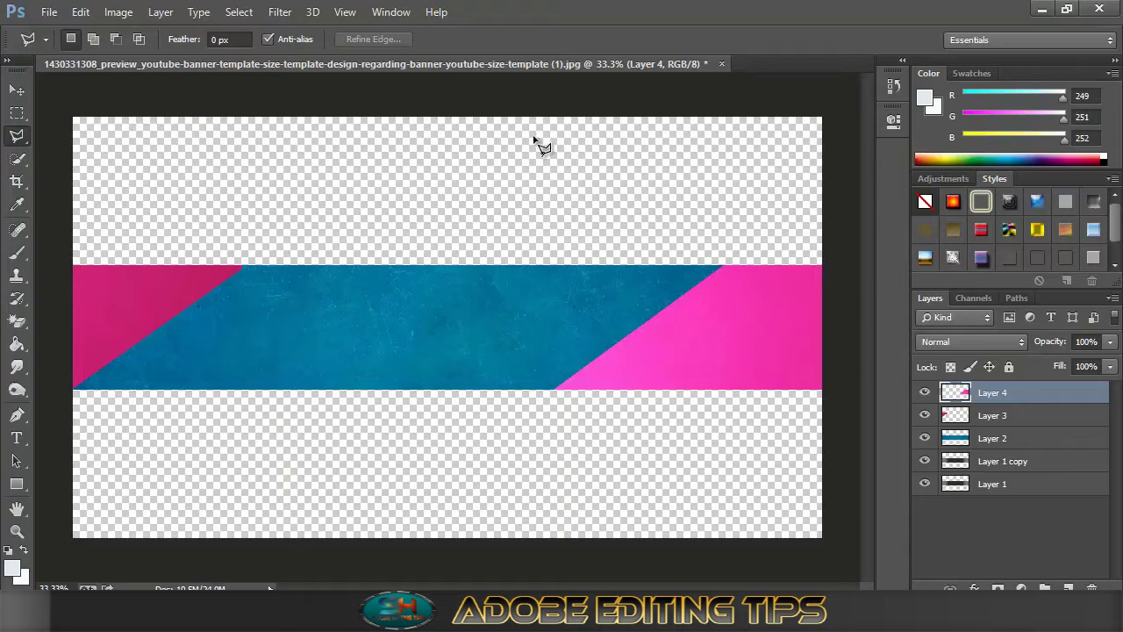
- Widen the left pink triangle slightly toward the strip's centre and narrow the right pink shape slightly from its inner side
{"action": "left_click", "coordinate": [1025, 418]}
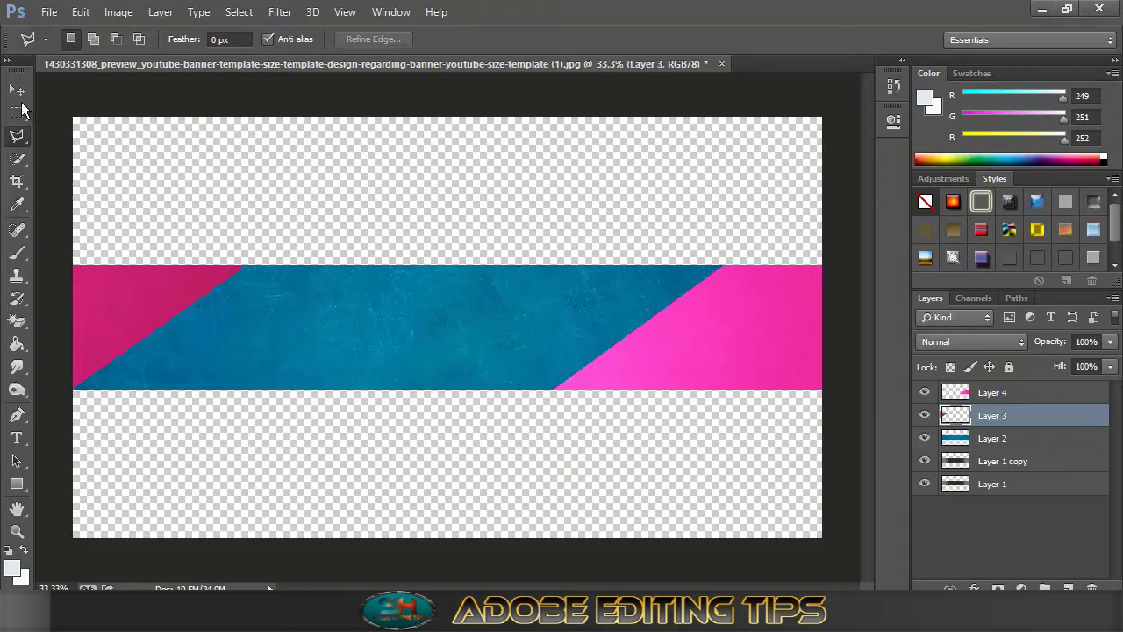
{"action": "left_click", "coordinate": [18, 91]}
{"action": "left_click_drag", "start_coordinate": [243, 326], "coordinate": [253, 326]}
{"action": "left_click", "coordinate": [792, 39]}
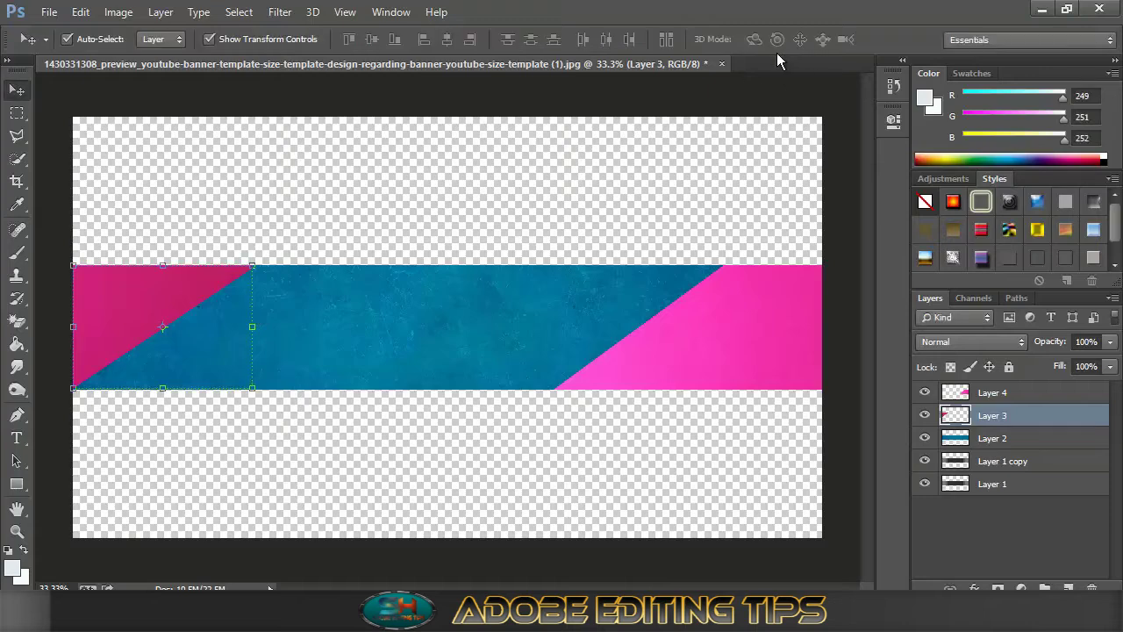
{"action": "left_click", "coordinate": [990, 395]}
{"action": "left_click_drag", "start_coordinate": [553, 328], "coordinate": [562, 330]}
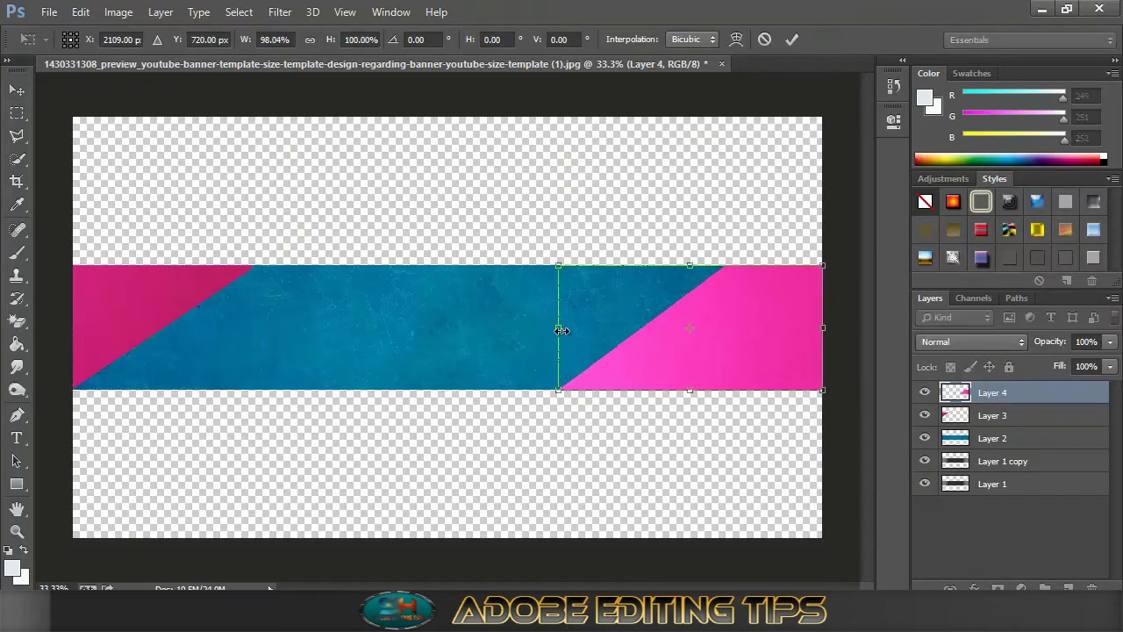
{"action": "left_click", "coordinate": [793, 39]}
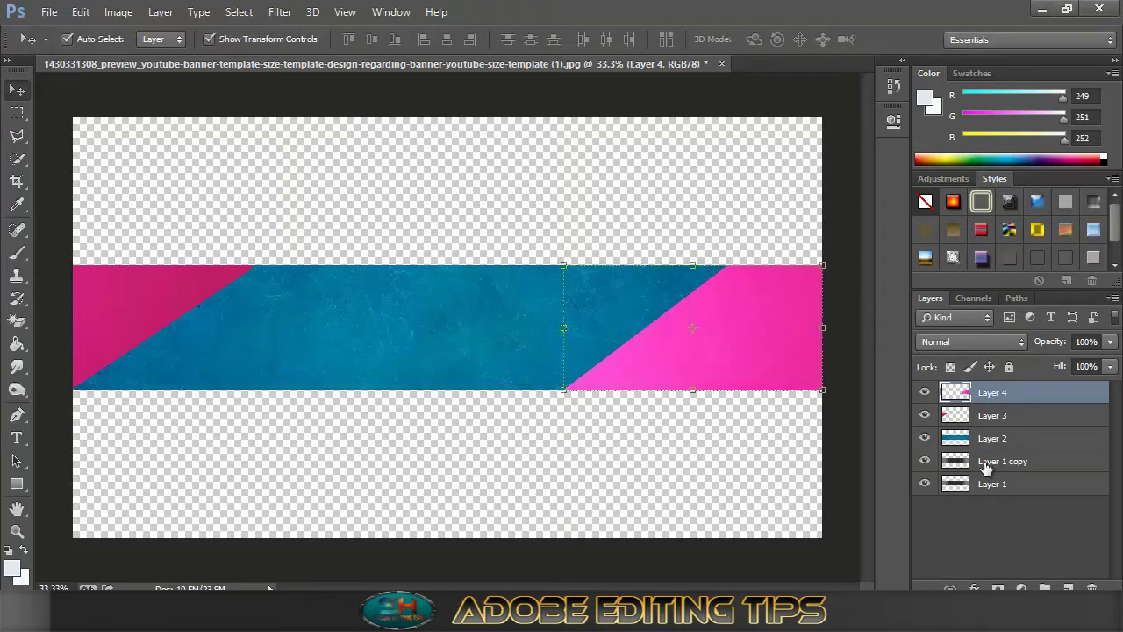
- Lower the blue layer's fill to 70% to reveal the safe area, and stretch the left pink triangle to about 110% width
{"action": "left_click", "coordinate": [992, 438]}
{"action": "left_click", "coordinate": [1111, 366]}
{"action": "left_click_drag", "start_coordinate": [1107, 386], "coordinate": [1084, 392]}
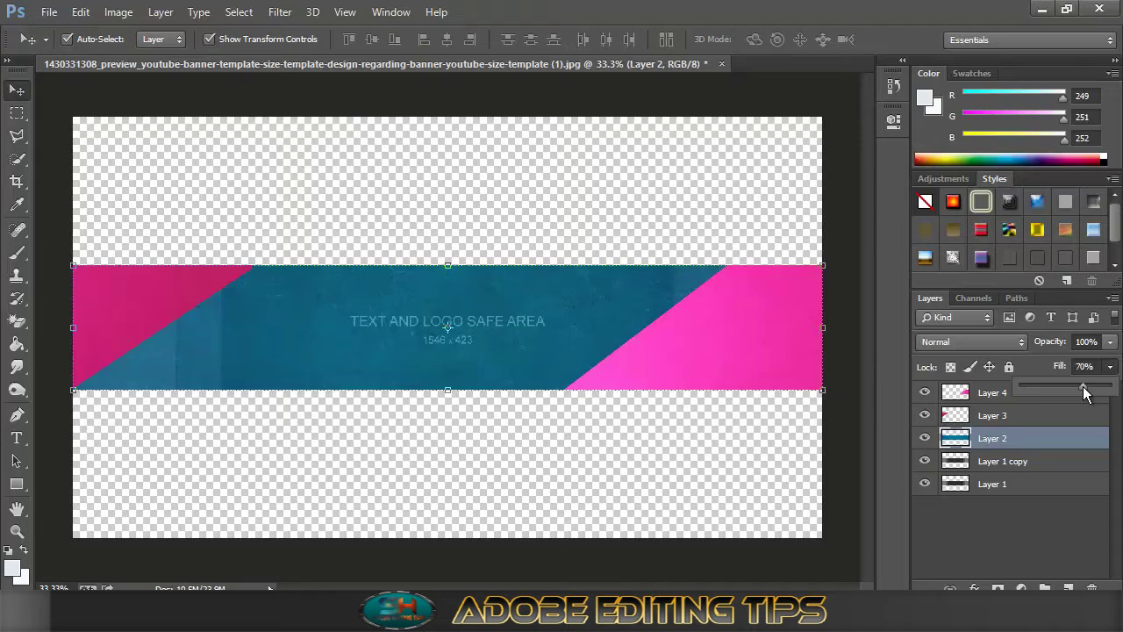
{"action": "left_click", "coordinate": [1036, 415]}
{"action": "left_click_drag", "start_coordinate": [252, 328], "coordinate": [266, 331]}
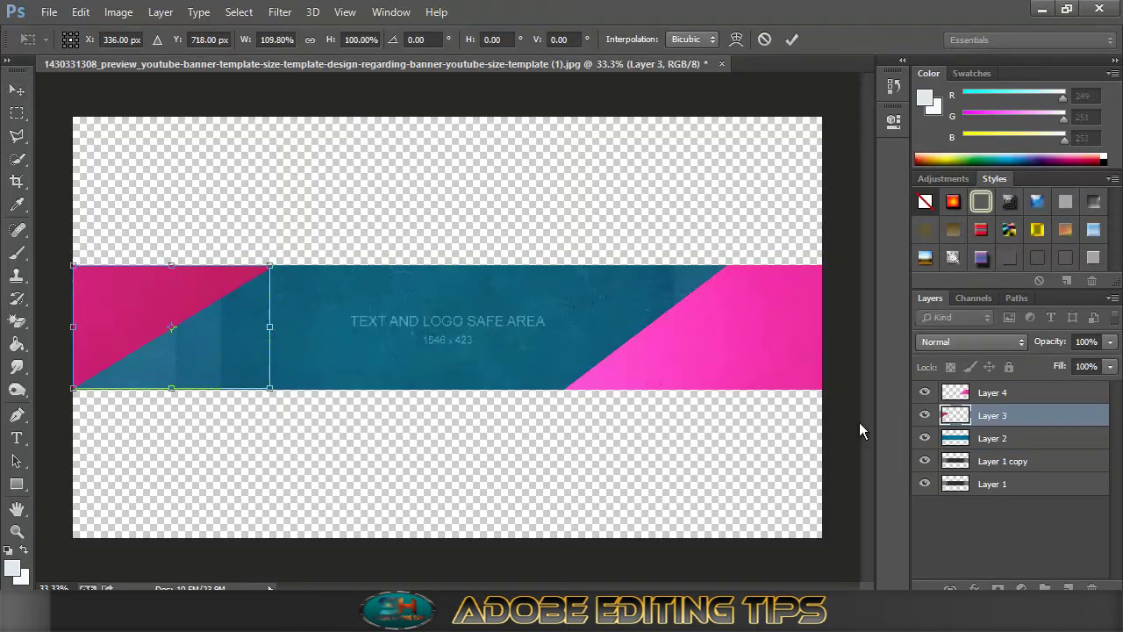
{"action": "left_click", "coordinate": [798, 35]}
- Narrow the right pink shape from its inner side until its lower-left tip sits just inside the template's safe-area edge
{"action": "left_click", "coordinate": [993, 392]}
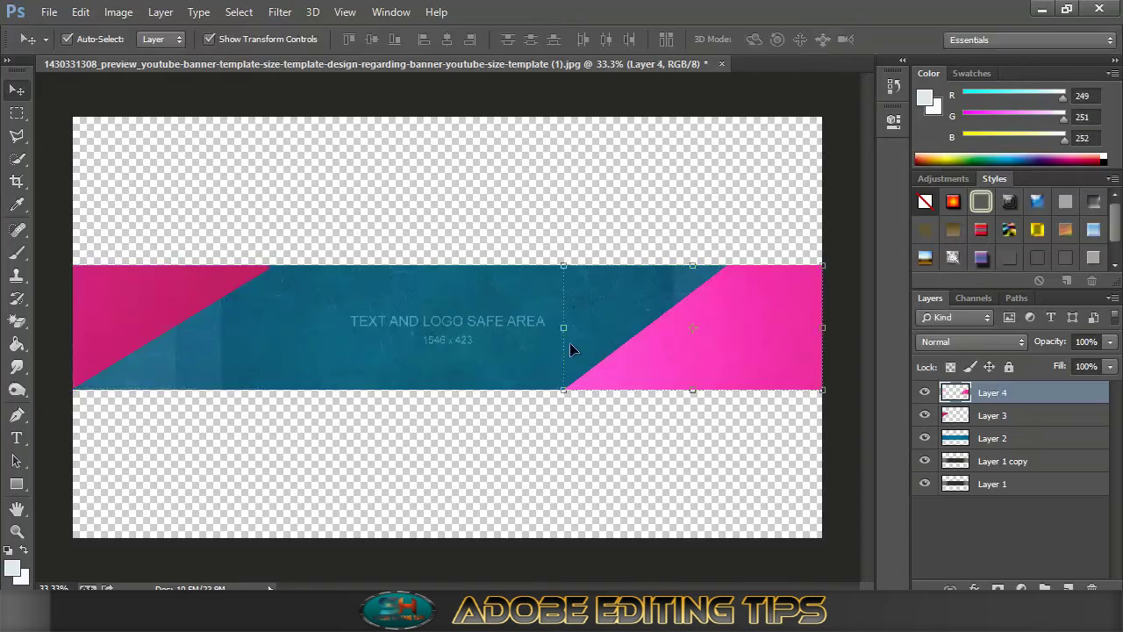
{"action": "key", "text": "ctrl+t"}
{"action": "left_click_drag", "start_coordinate": [562, 327], "coordinate": [662, 327]}
{"action": "left_click", "coordinate": [791, 38]}
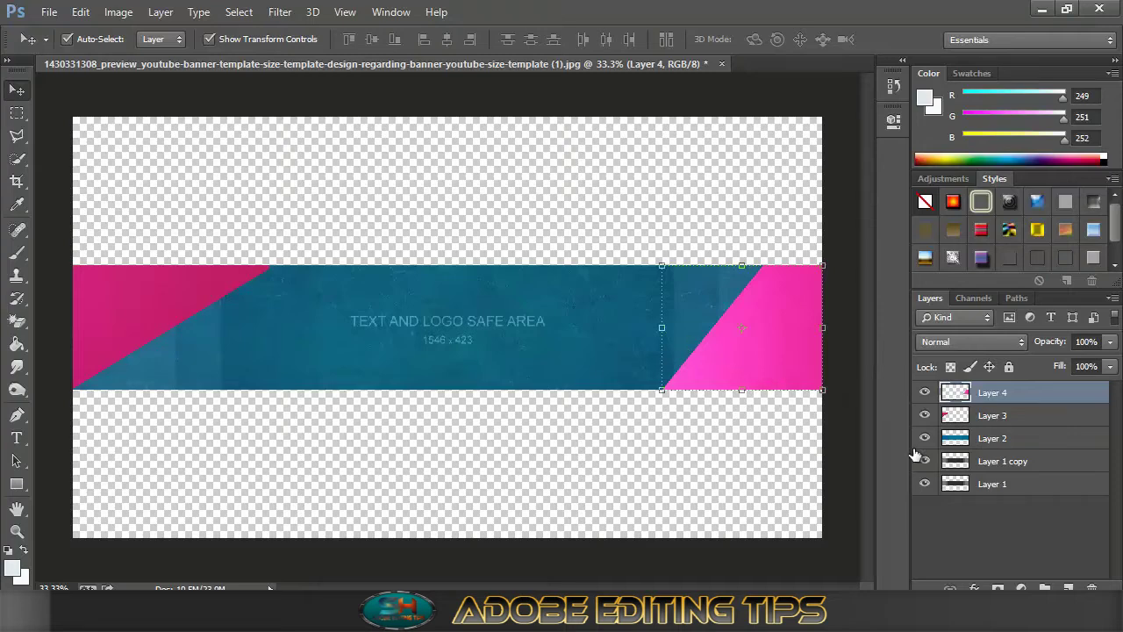
- Restore the blue strip layer's fill to 100%
{"action": "left_click", "coordinate": [989, 438]}
{"action": "left_click", "coordinate": [1111, 366]}
{"action": "left_click_drag", "start_coordinate": [1087, 386], "coordinate": [1111, 389]}
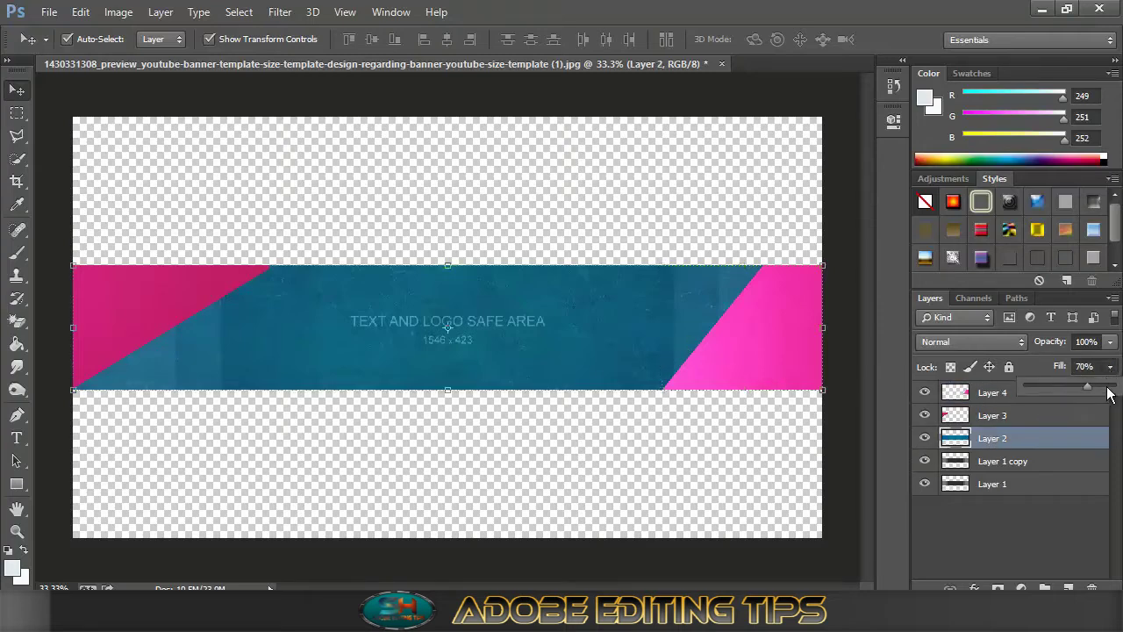
- Apply the Camera Raw Filter to the blue strip with Temperature -7, Exposure -0.10 and Shadows -2
{"action": "left_click", "coordinate": [280, 11]}
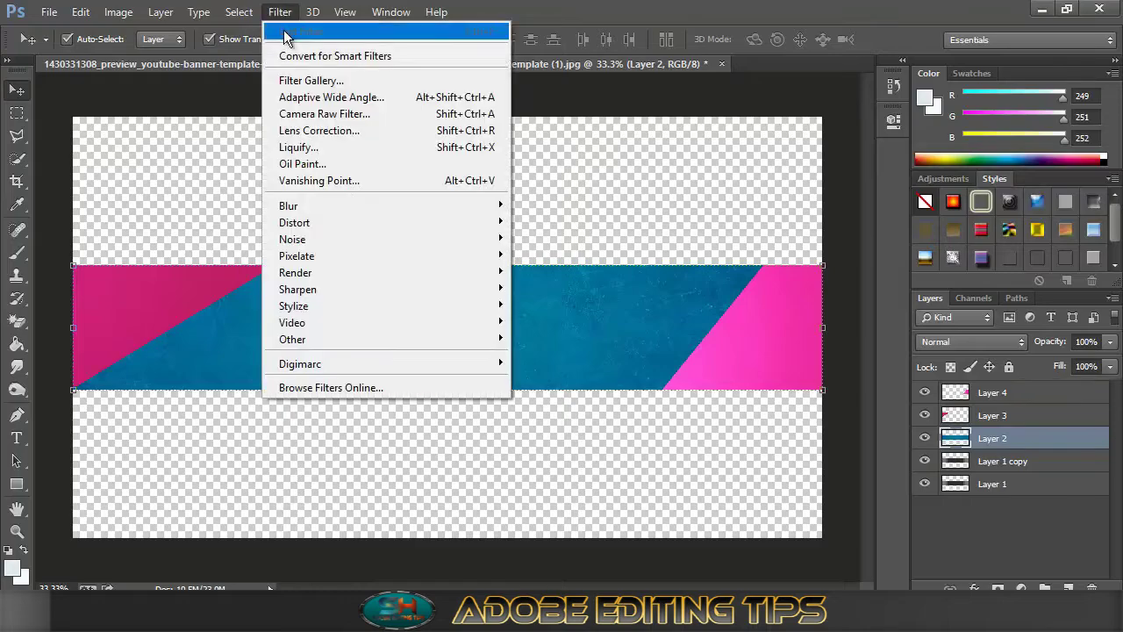
{"action": "left_click", "coordinate": [335, 117]}
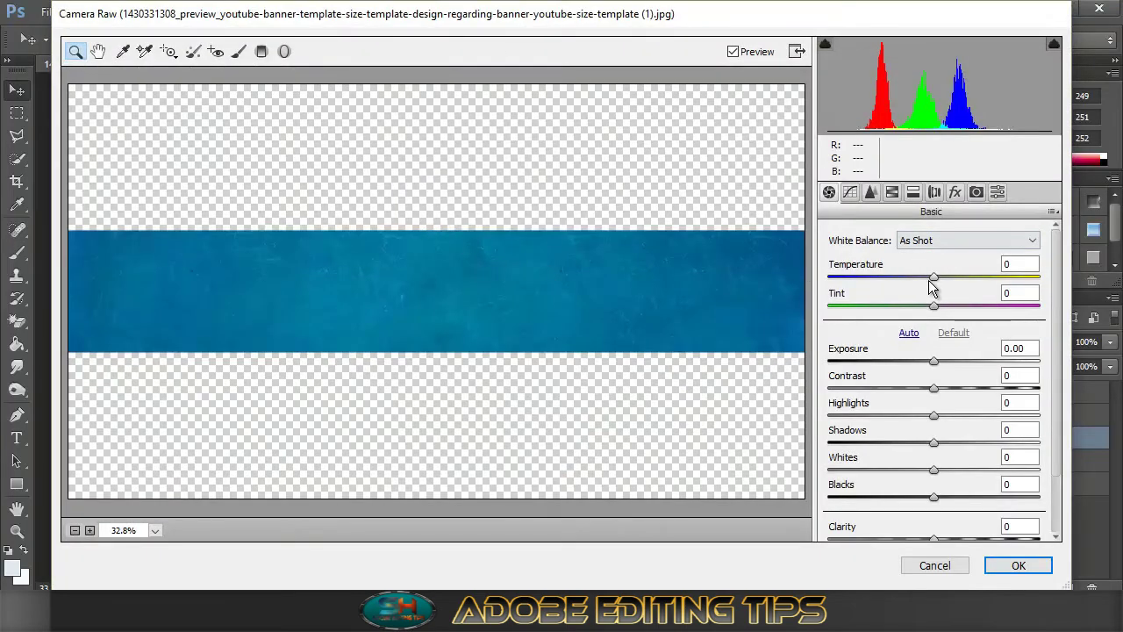
{"action": "left_click_drag", "start_coordinate": [932, 277], "coordinate": [927, 277]}
{"action": "left_click_drag", "start_coordinate": [933, 361], "coordinate": [932, 361]}
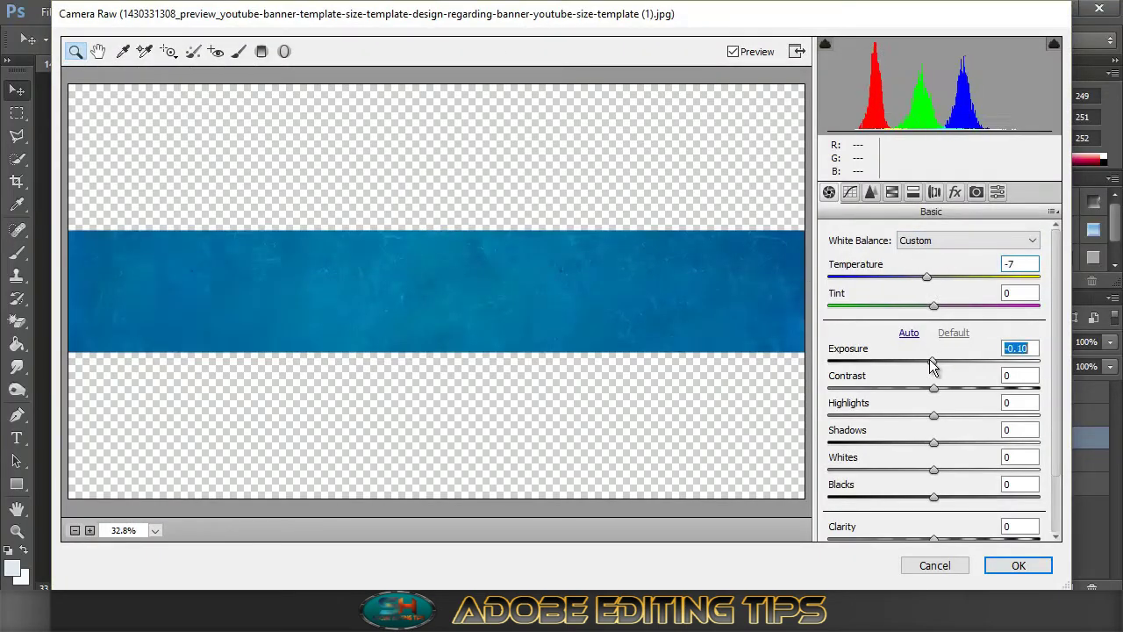
{"action": "left_click", "coordinate": [936, 443]}
{"action": "key", "text": "Down"}
{"action": "key", "text": "Down"}
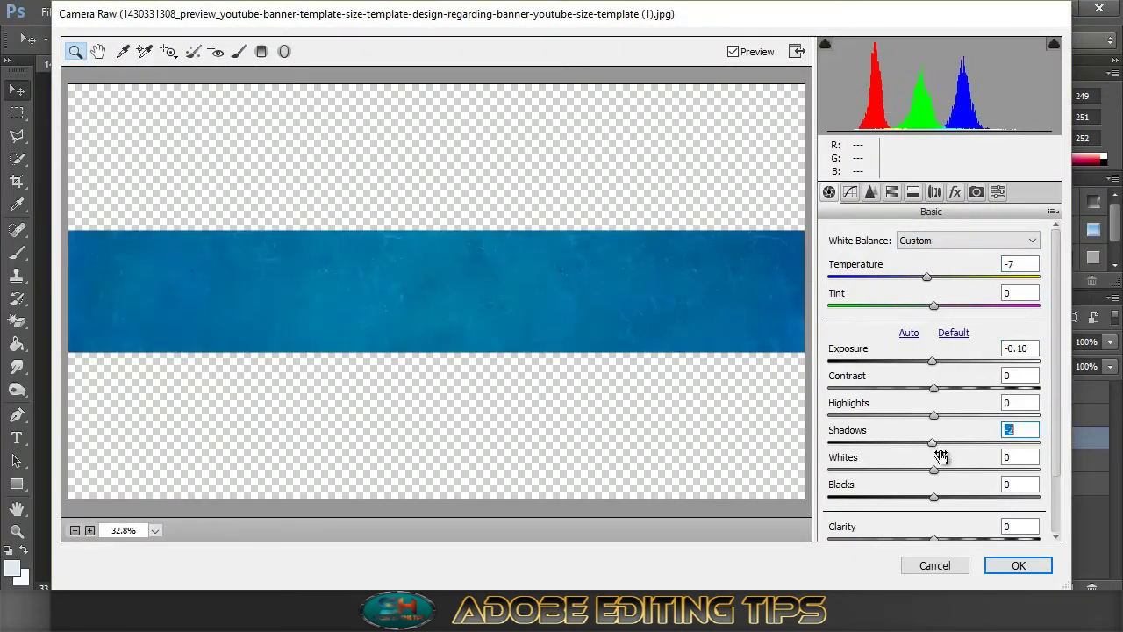
{"action": "left_click", "coordinate": [997, 562]}
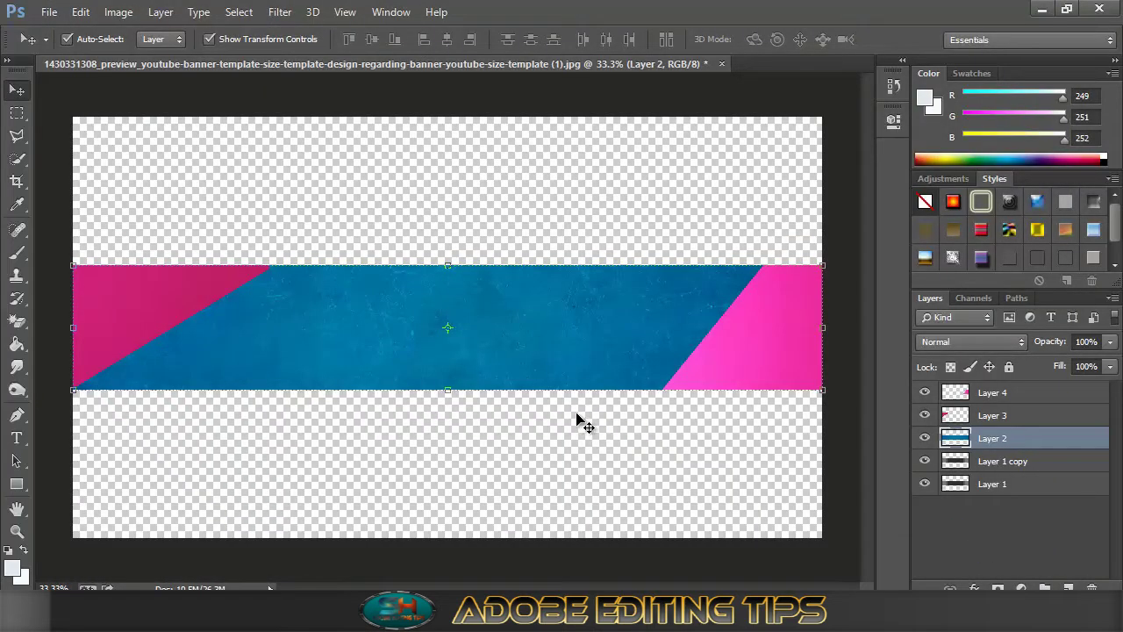
- Apply the Camera Raw Filter to the right pink shape with Temperature -3, Exposure -0.40 and Blacks -2
{"action": "left_click", "coordinate": [995, 396]}
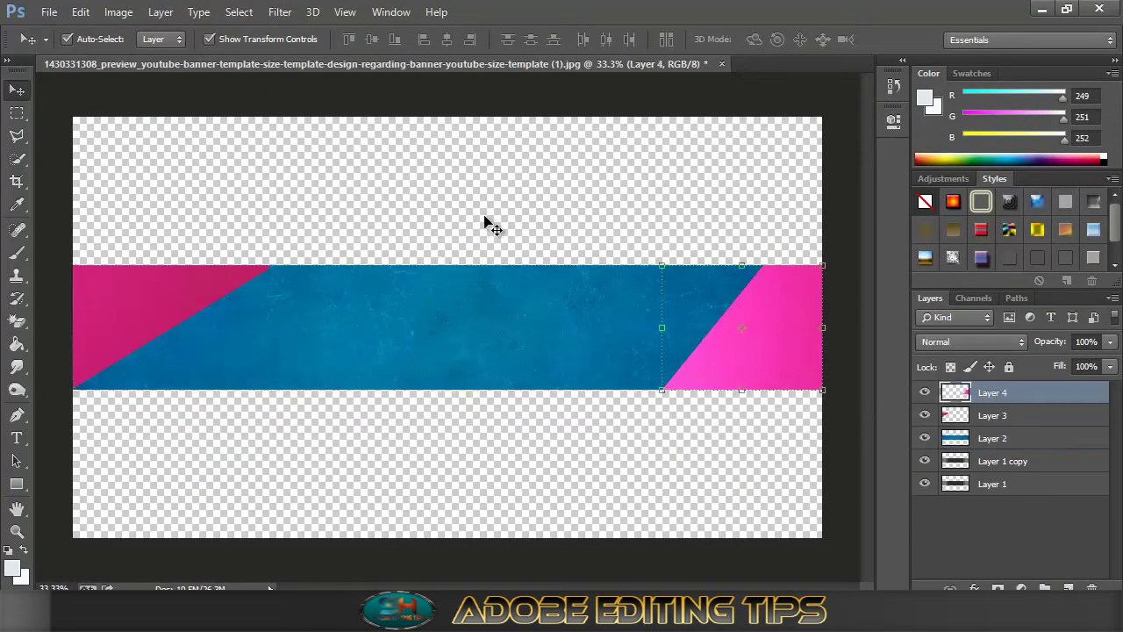
{"action": "left_click", "coordinate": [280, 11]}
{"action": "left_click", "coordinate": [336, 140]}
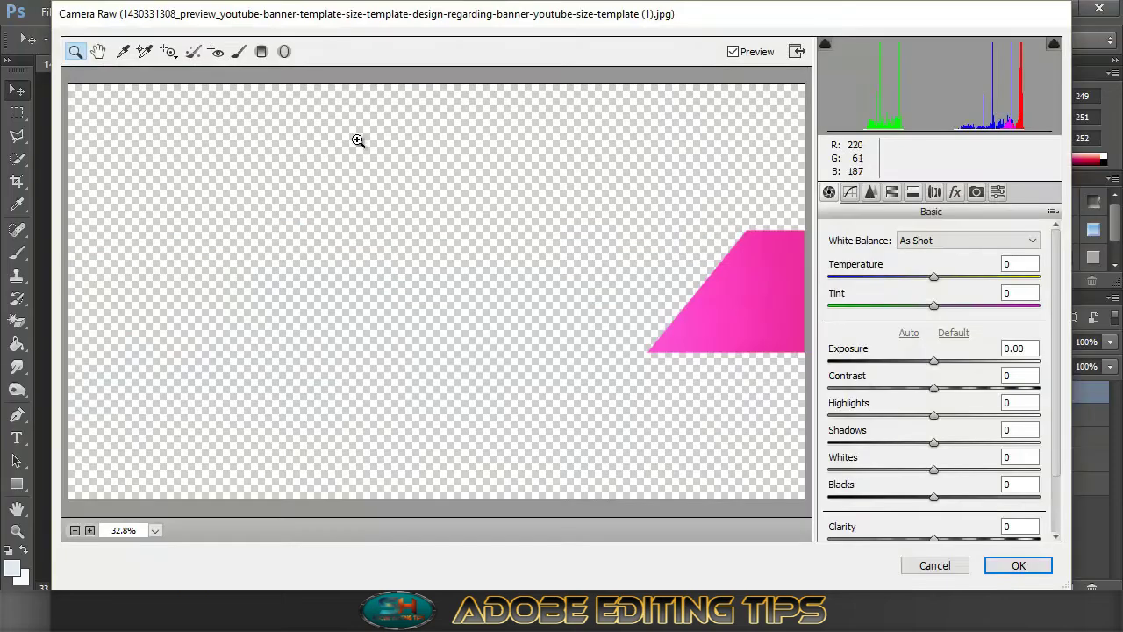
{"action": "left_click_drag", "start_coordinate": [932, 361], "coordinate": [929, 360]}
{"action": "left_click_drag", "start_coordinate": [936, 276], "coordinate": [933, 277]}
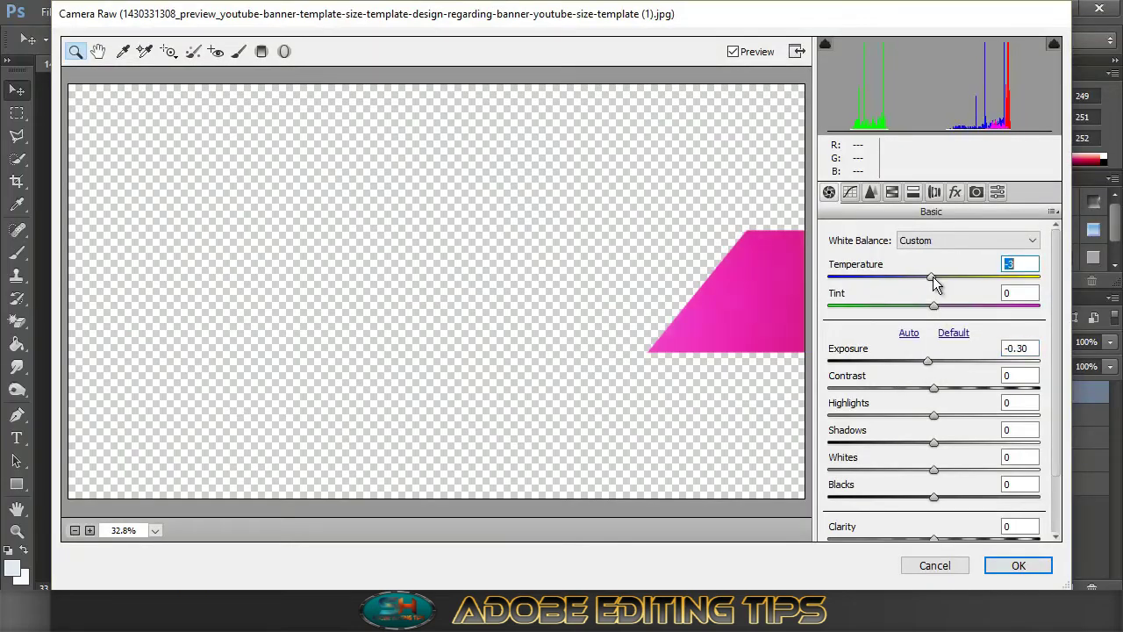
{"action": "left_click_drag", "start_coordinate": [927, 361], "coordinate": [925, 361]}
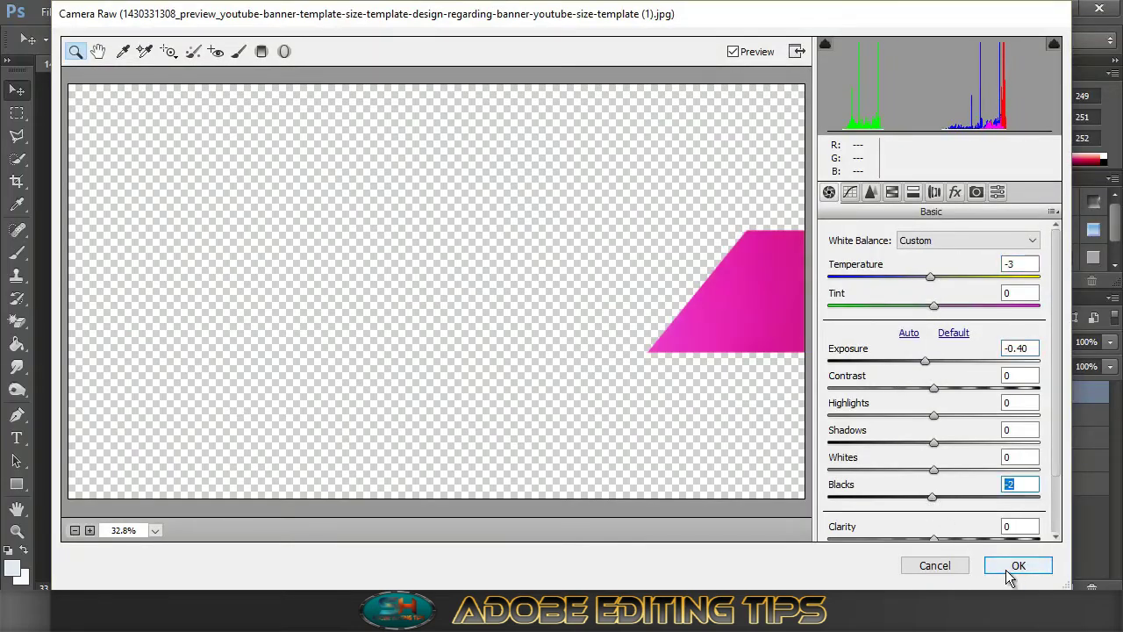
{"action": "left_click", "coordinate": [1003, 566]}
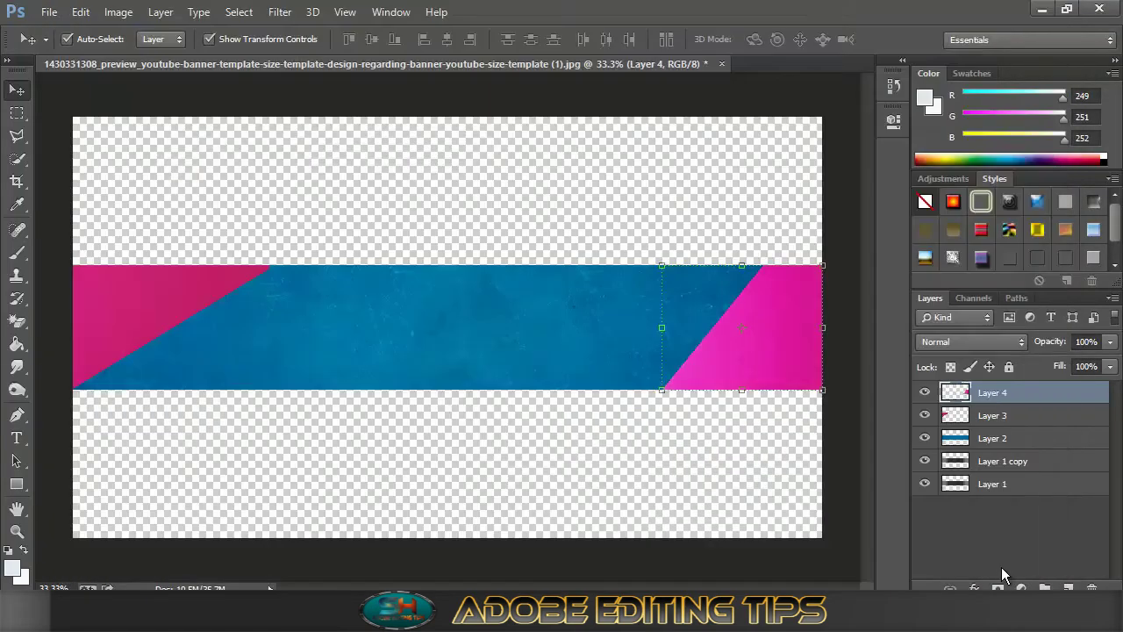
- Add a Bevel & Emboss effect with default settings to the right pink shape's layer
{"action": "right_click", "coordinate": [980, 395]}
{"action": "left_click", "coordinate": [690, 88]}
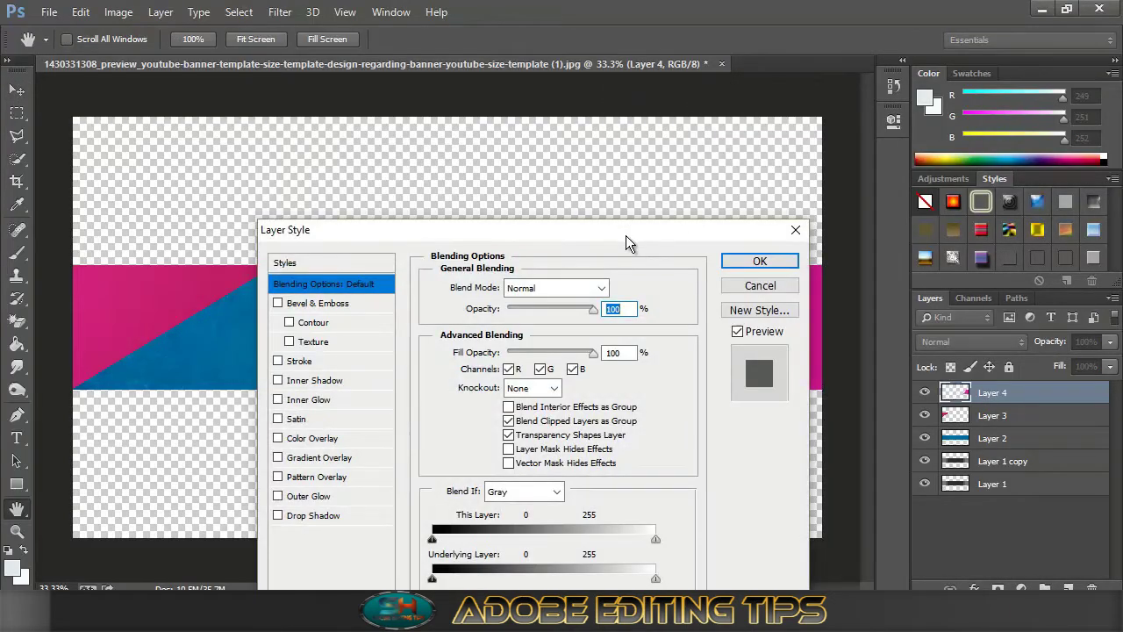
{"action": "left_click_drag", "start_coordinate": [629, 244], "coordinate": [578, 389]}
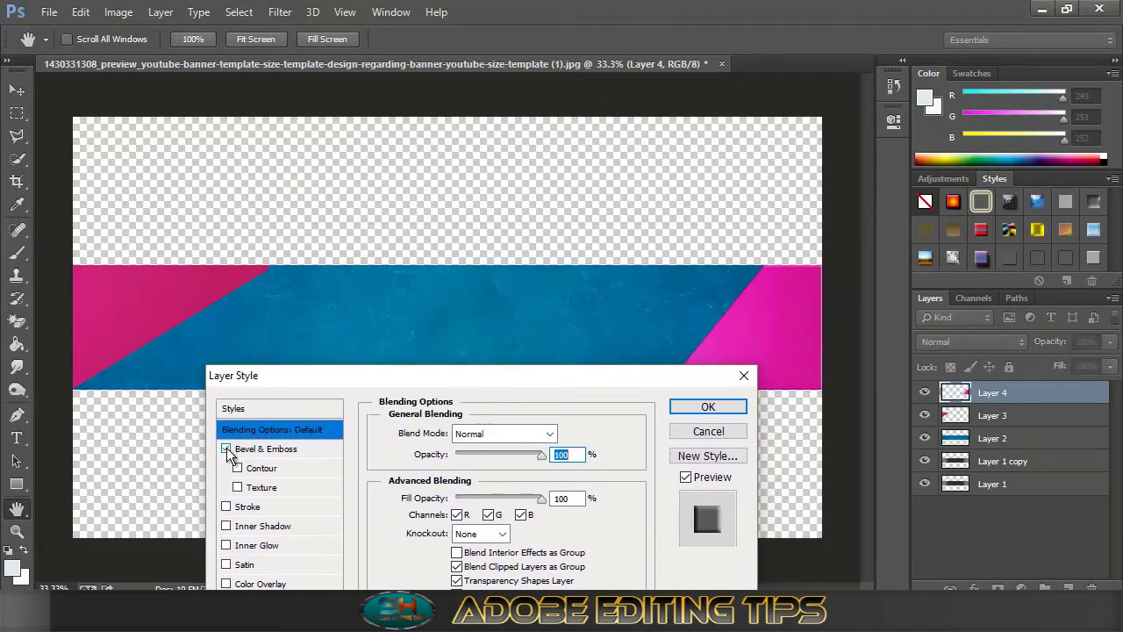
{"action": "left_click", "coordinate": [226, 449]}
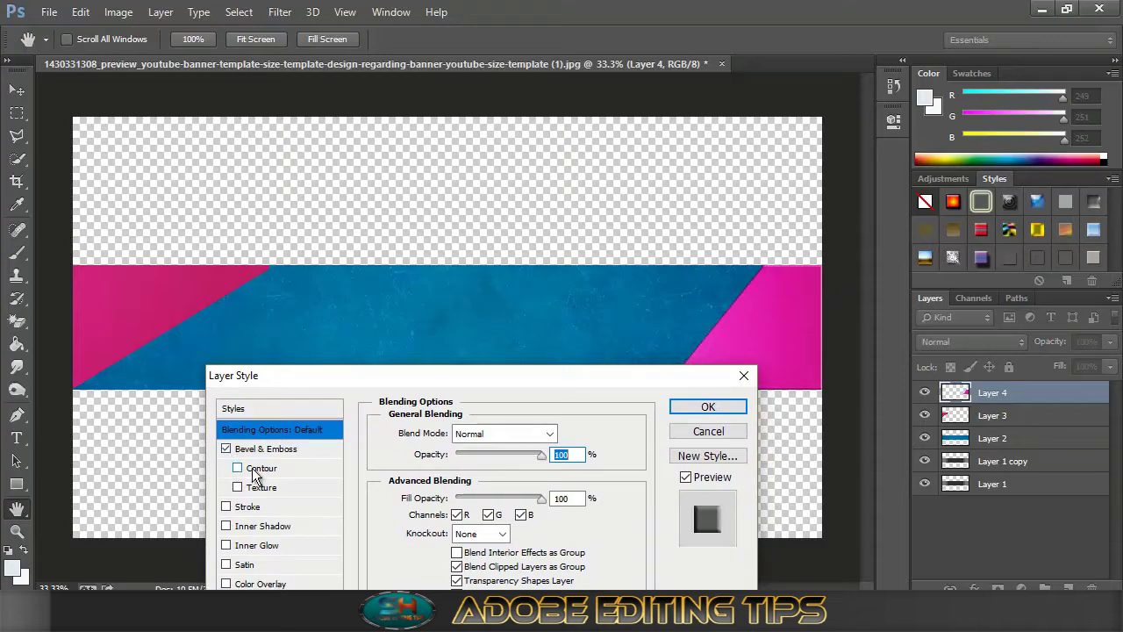
{"action": "left_click", "coordinate": [702, 408]}
- Add the same default Bevel & Emboss effect to the left pink triangle's layer
{"action": "left_click", "coordinate": [973, 449]}
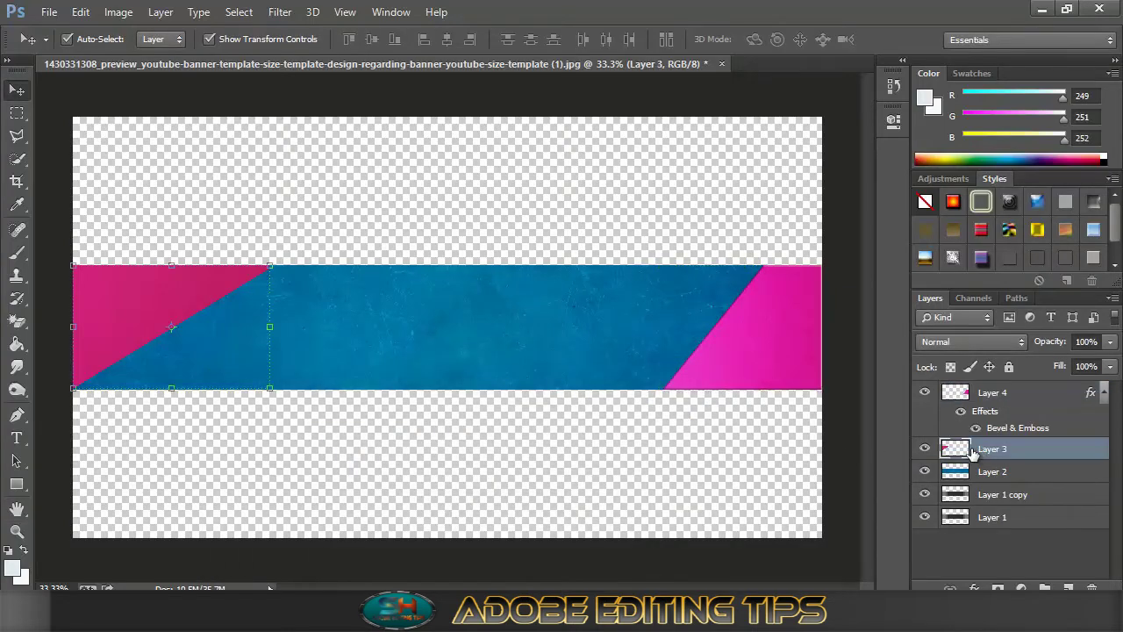
{"action": "right_click", "coordinate": [994, 450]}
{"action": "left_click", "coordinate": [674, 84]}
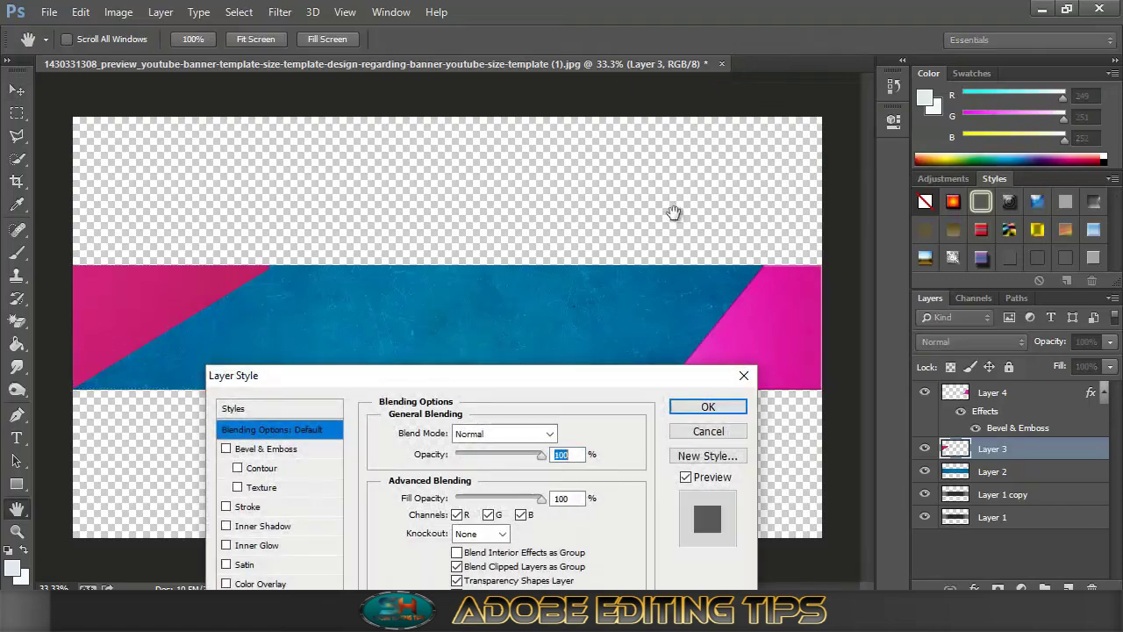
{"action": "left_click", "coordinate": [227, 448]}
{"action": "left_click", "coordinate": [707, 406]}
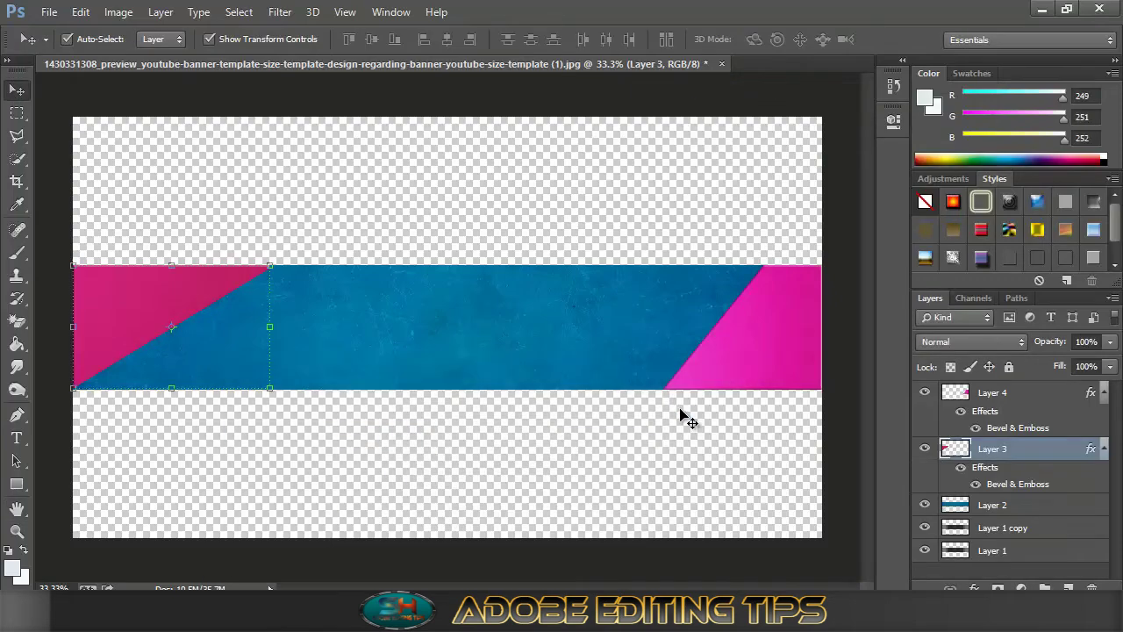
{"action": "key", "text": "ctrl+plus"}
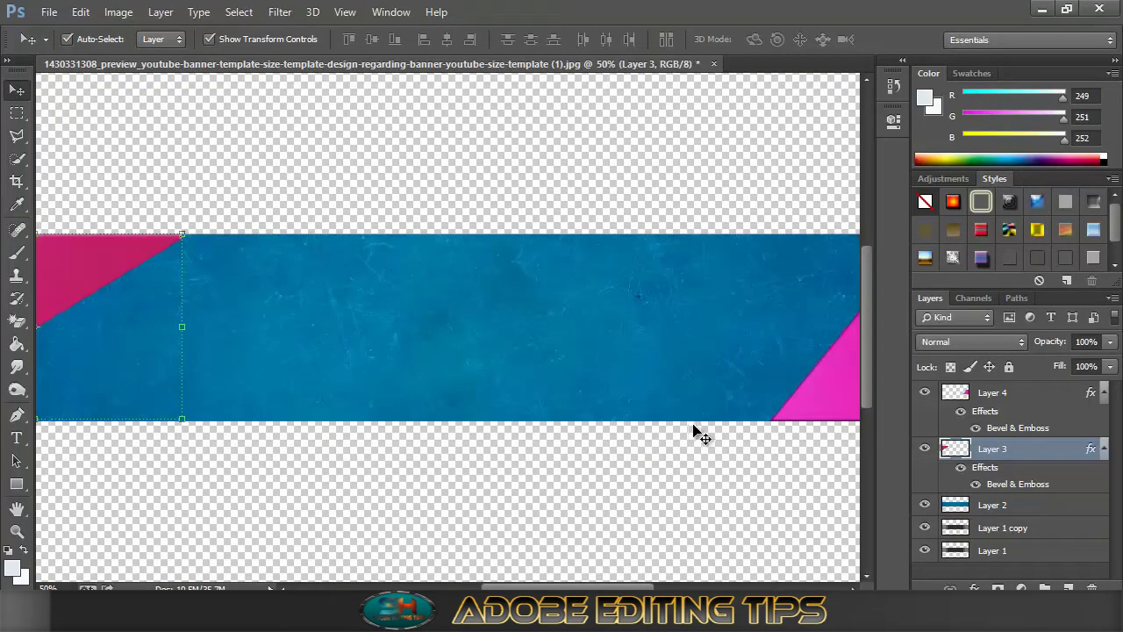
- Add a default Bevel & Emboss effect to the blue textured strip's layer
{"action": "left_click_drag", "start_coordinate": [637, 579], "coordinate": [610, 579]}
{"action": "key", "text": "ctrl+minus"}
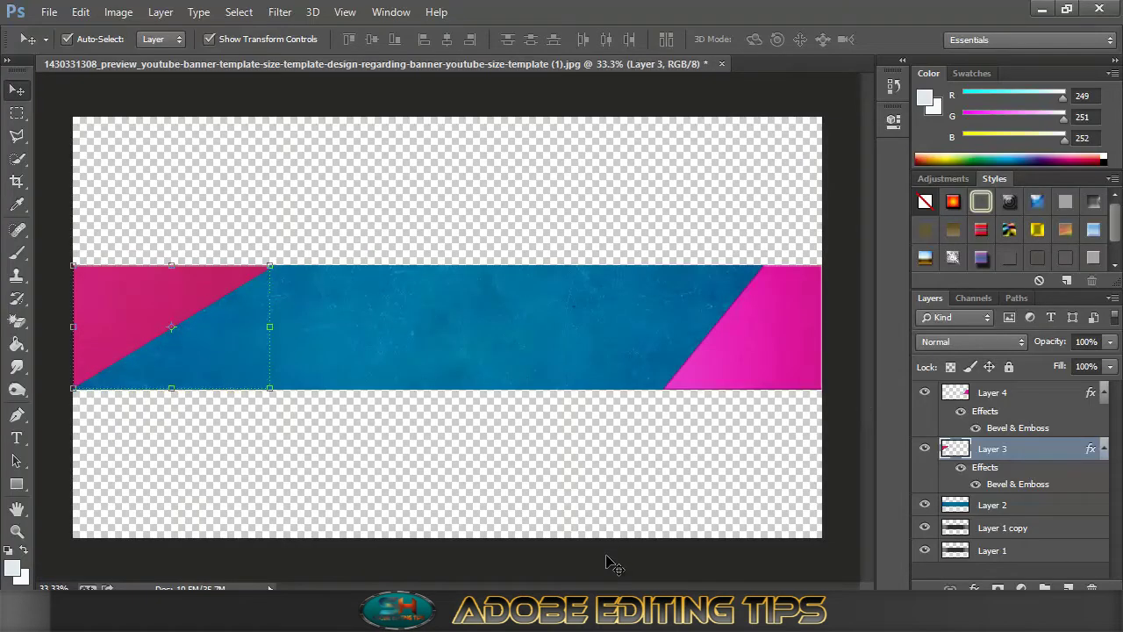
{"action": "left_click", "coordinate": [991, 504]}
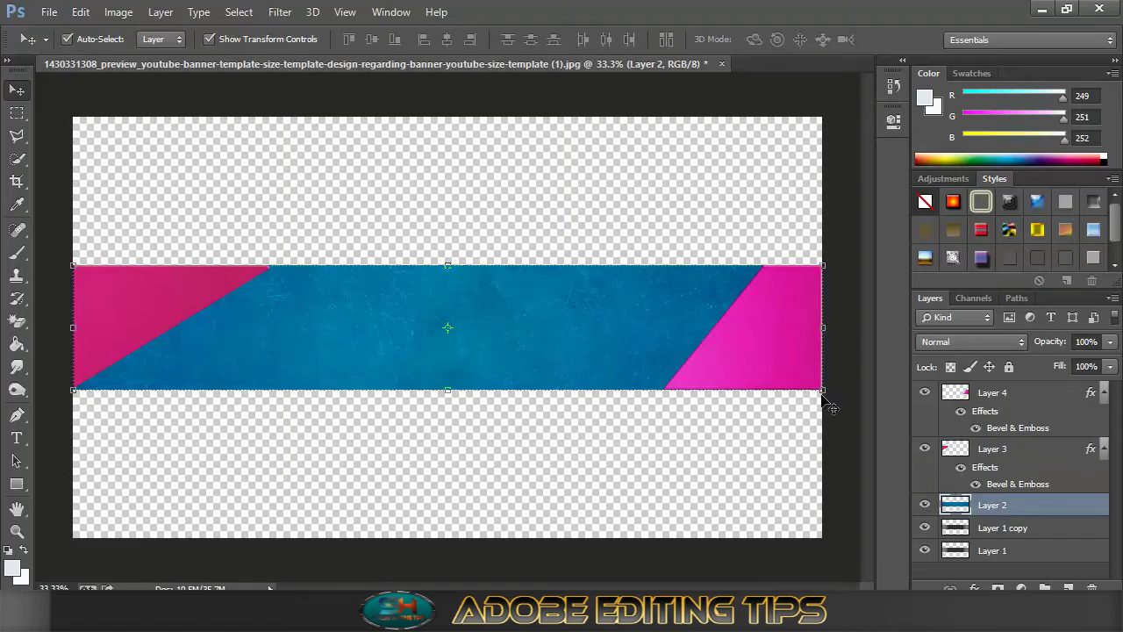
{"action": "right_click", "coordinate": [1003, 505]}
{"action": "left_click", "coordinate": [707, 90]}
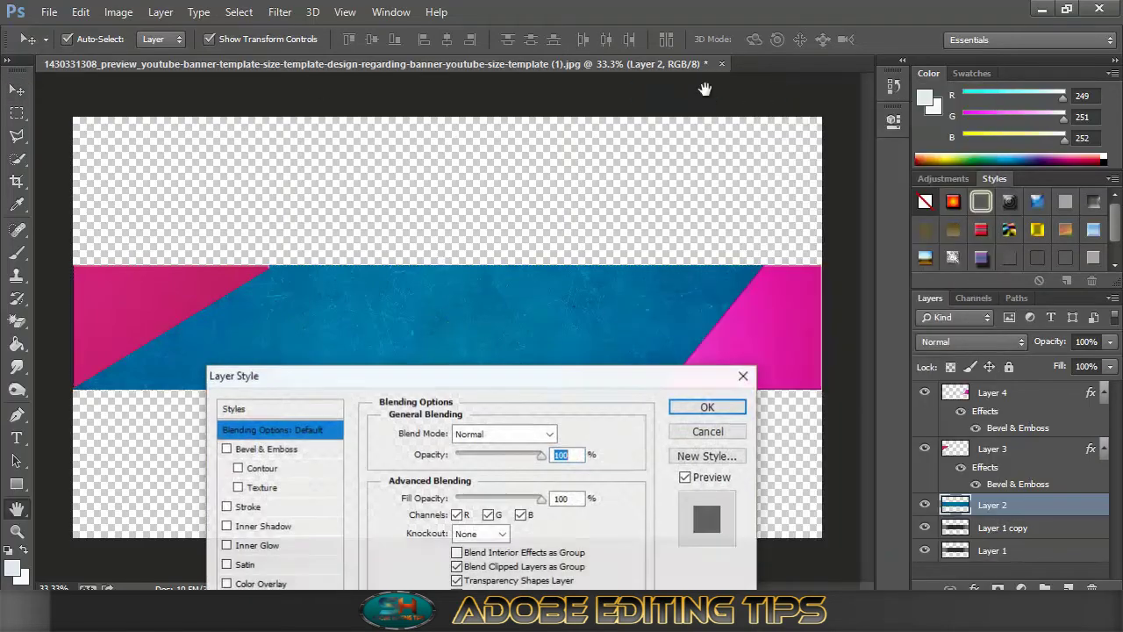
{"action": "left_click", "coordinate": [226, 449]}
{"action": "left_click", "coordinate": [708, 407]}
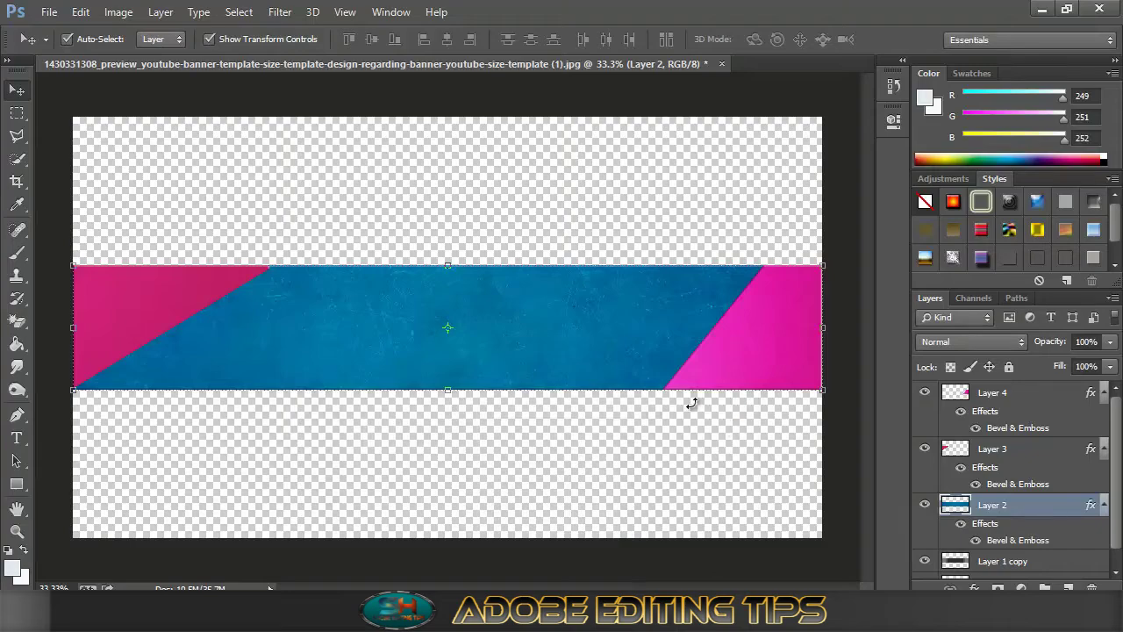
- Open the SH logo PNG and bring the logo into the banner document as a new layer
{"action": "left_click", "coordinate": [49, 11]}
{"action": "left_click", "coordinate": [63, 44]}
{"action": "left_click", "coordinate": [779, 167]}
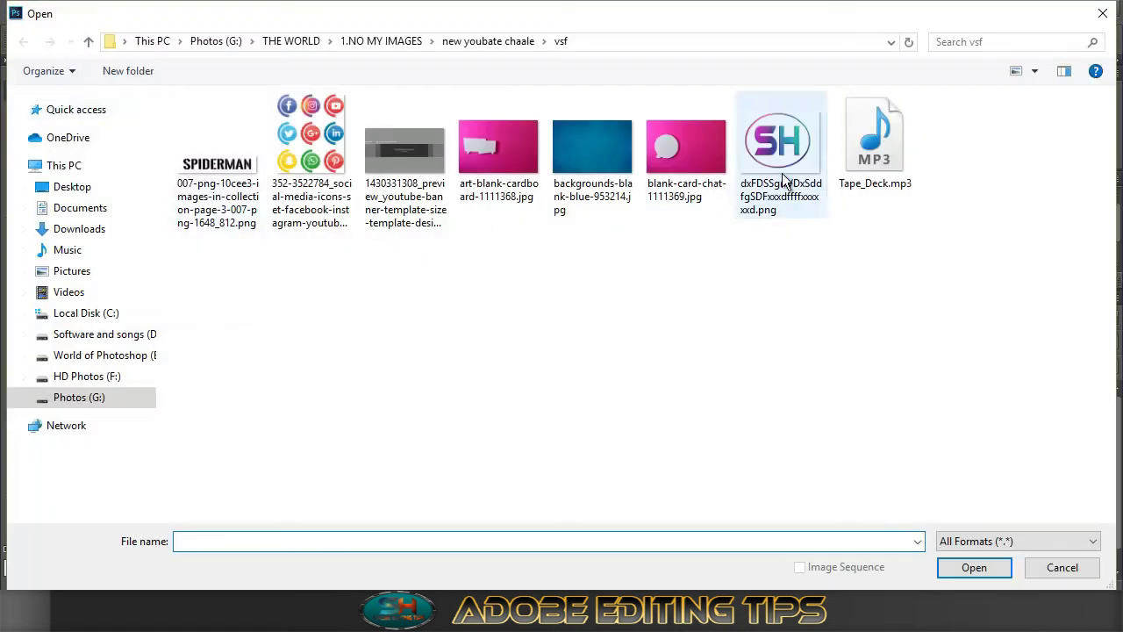
{"action": "left_click", "coordinate": [955, 568]}
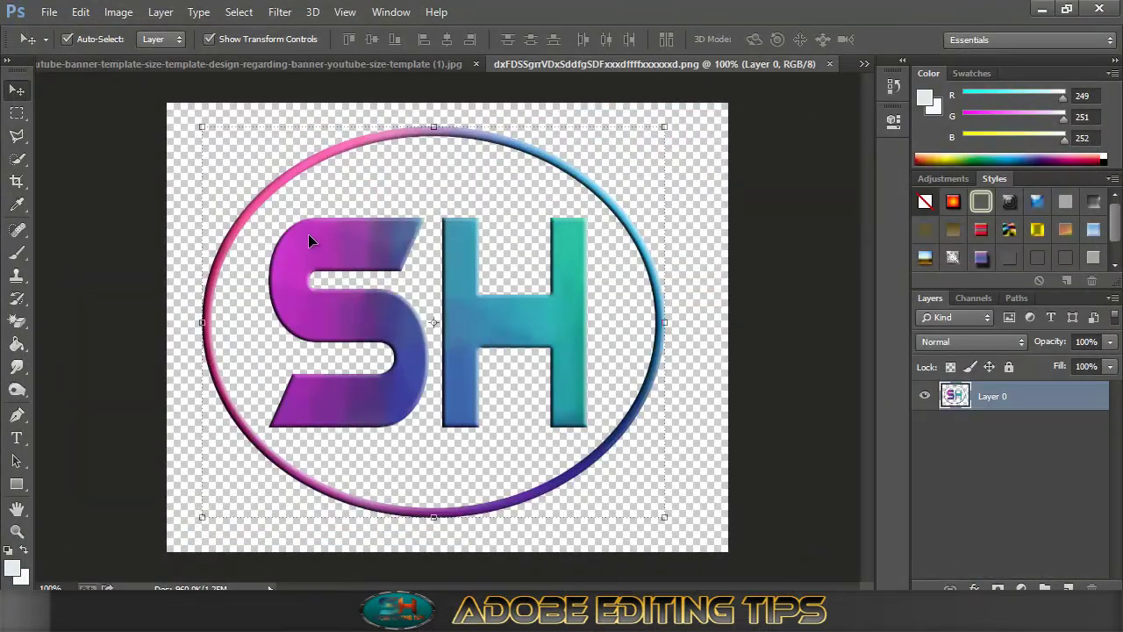
{"action": "left_click_drag", "start_coordinate": [285, 211], "coordinate": [265, 130]}
{"action": "left_click_drag", "start_coordinate": [257, 72], "coordinate": [435, 302]}
- Scale the SH logo to fit within the blue strip, centre it there, and close the logo's source file
{"action": "key", "text": "ctrl+t"}
{"action": "left_click_drag", "start_coordinate": [396, 270], "coordinate": [434, 306]}
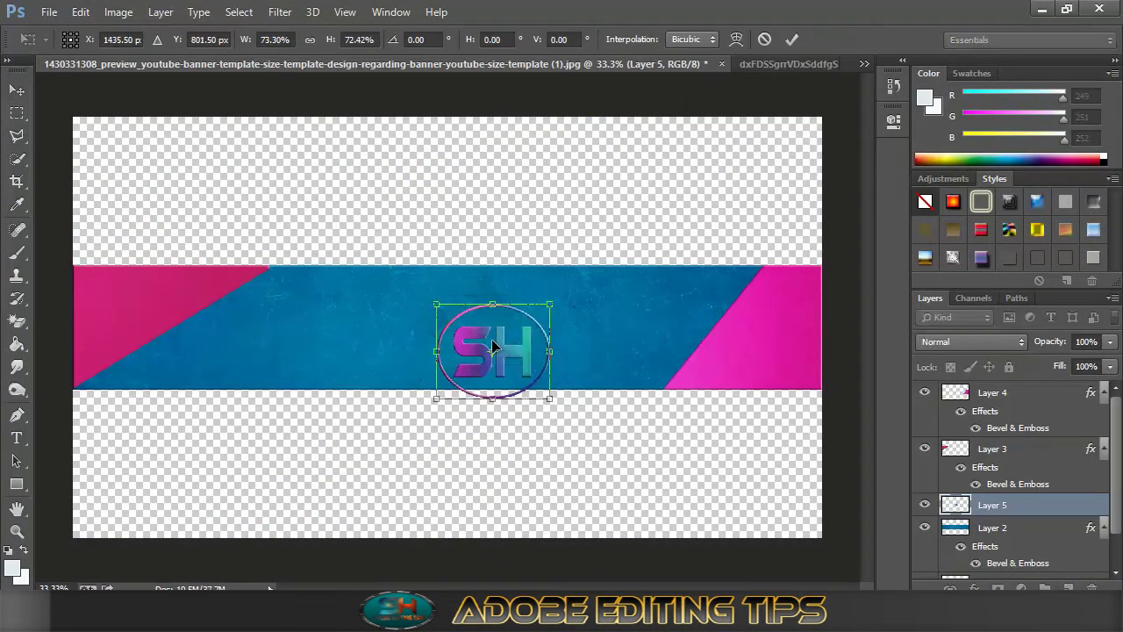
{"action": "left_click_drag", "start_coordinate": [513, 344], "coordinate": [469, 318]}
{"action": "left_click_drag", "start_coordinate": [506, 374], "coordinate": [497, 359]}
{"action": "key", "text": "Return"}
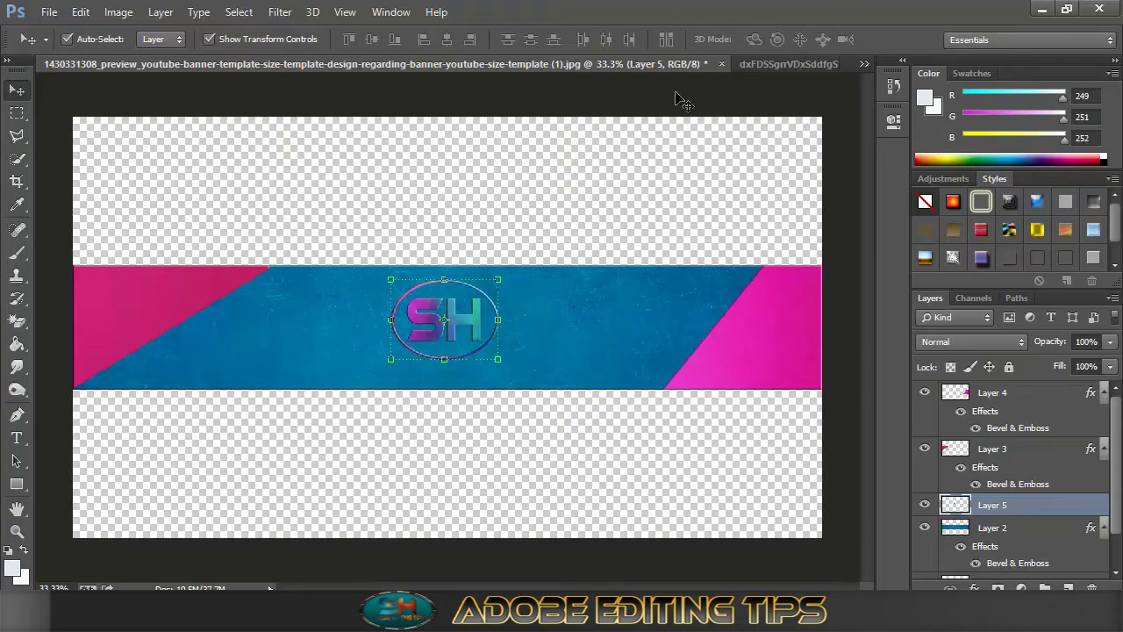
{"action": "left_click", "coordinate": [789, 64]}
{"action": "left_click", "coordinate": [823, 66]}
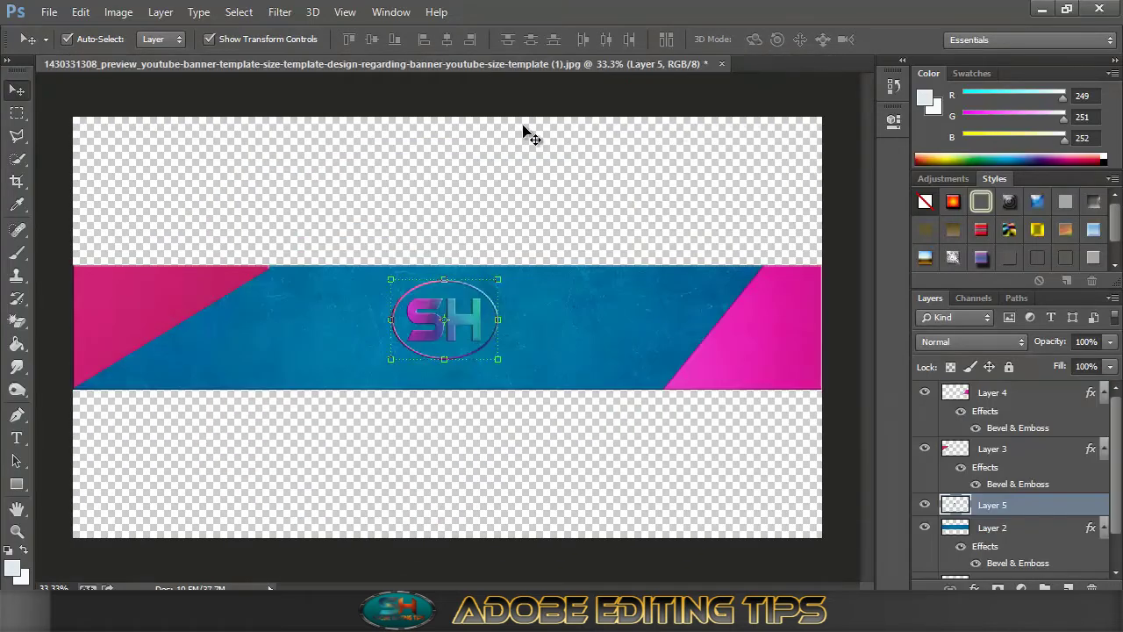
- Open the social media icons PNG and cut the round Instagram icon out with an elliptical selection
{"action": "left_click", "coordinate": [49, 11]}
{"action": "left_click", "coordinate": [67, 45]}
{"action": "left_click", "coordinate": [312, 158]}
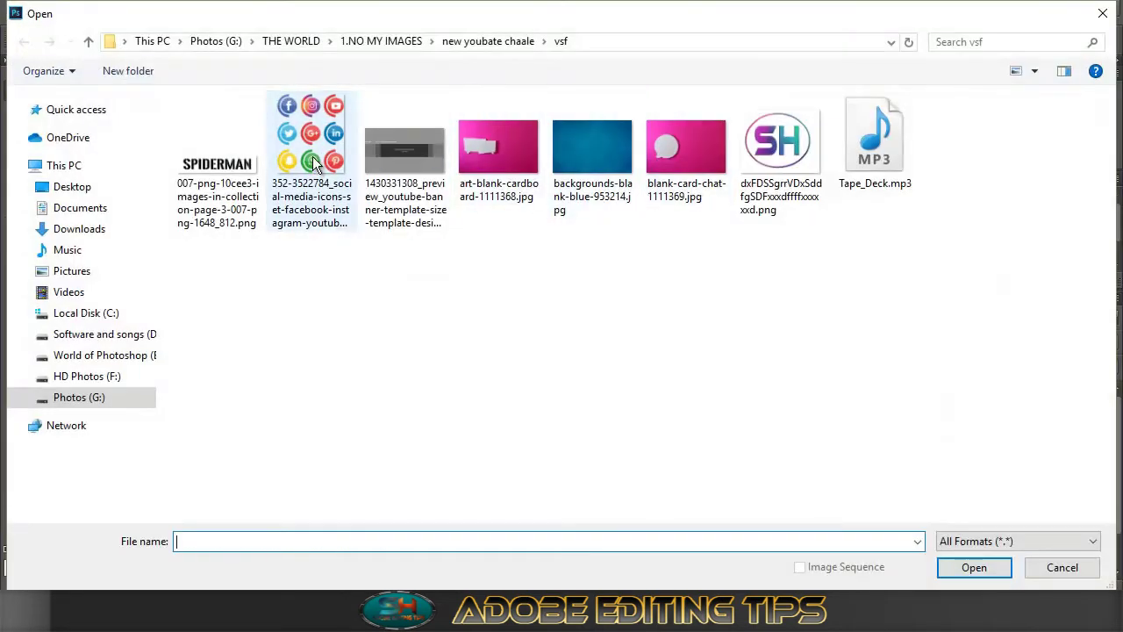
{"action": "left_click", "coordinate": [972, 567]}
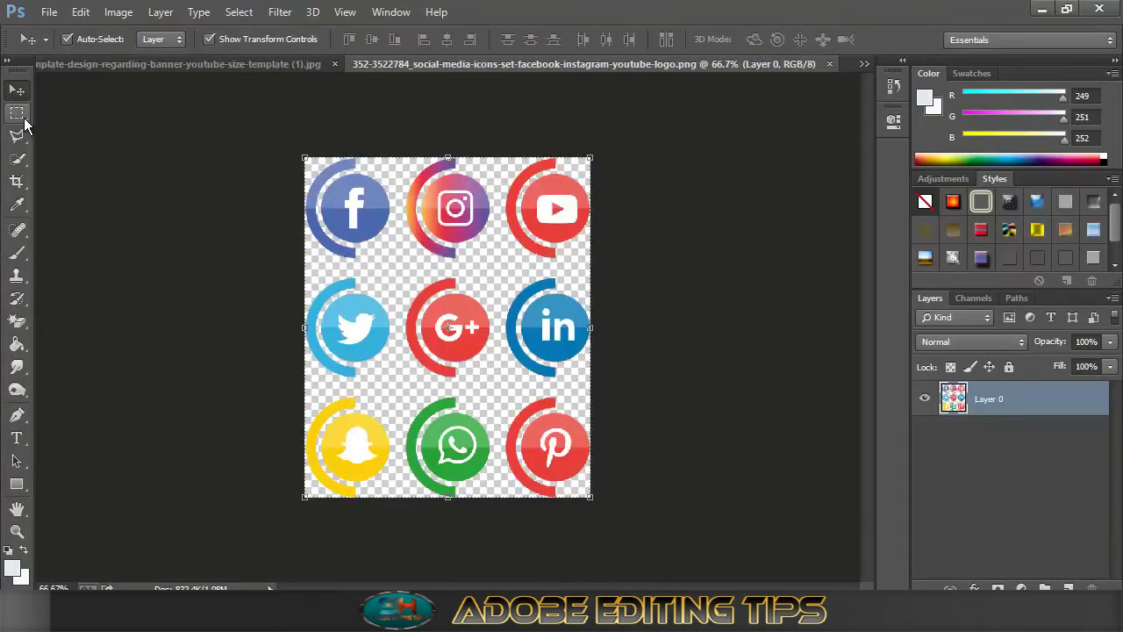
{"action": "left_click_drag", "start_coordinate": [16, 113], "coordinate": [71, 140]}
{"action": "left_click_drag", "start_coordinate": [434, 182], "coordinate": [466, 226]}
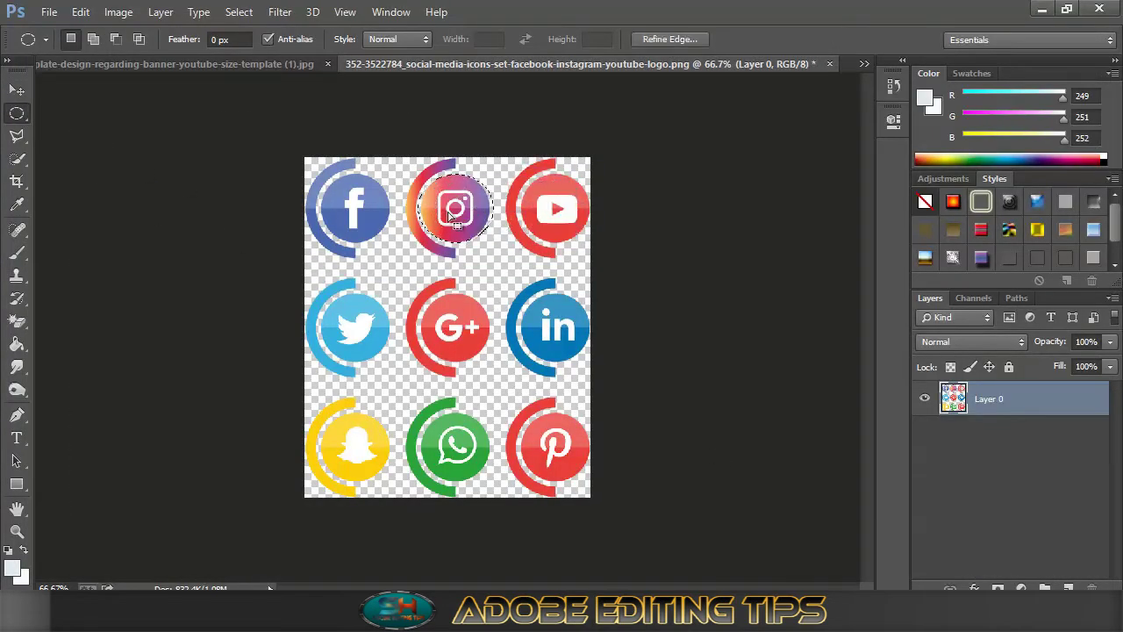
{"action": "left_click", "coordinate": [80, 12]}
{"action": "left_click", "coordinate": [145, 106]}
- Paste the Instagram icon into the banner and place it just below and right of the SH logo
{"action": "left_click", "coordinate": [175, 64]}
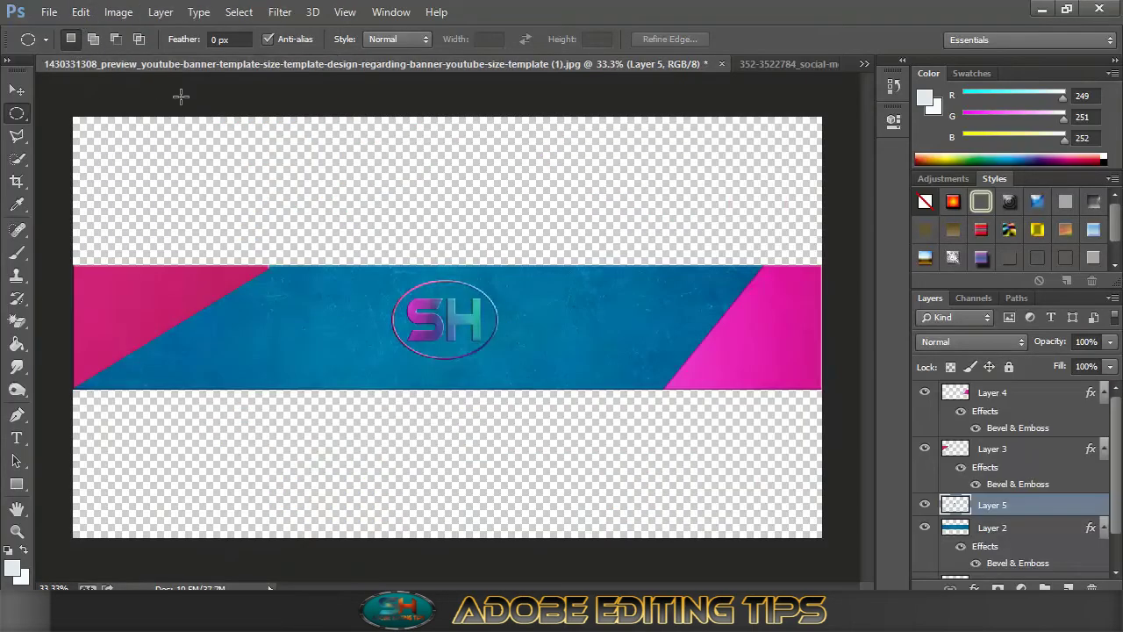
{"action": "left_click", "coordinate": [80, 12]}
{"action": "left_click", "coordinate": [132, 158]}
{"action": "left_click", "coordinate": [20, 93]}
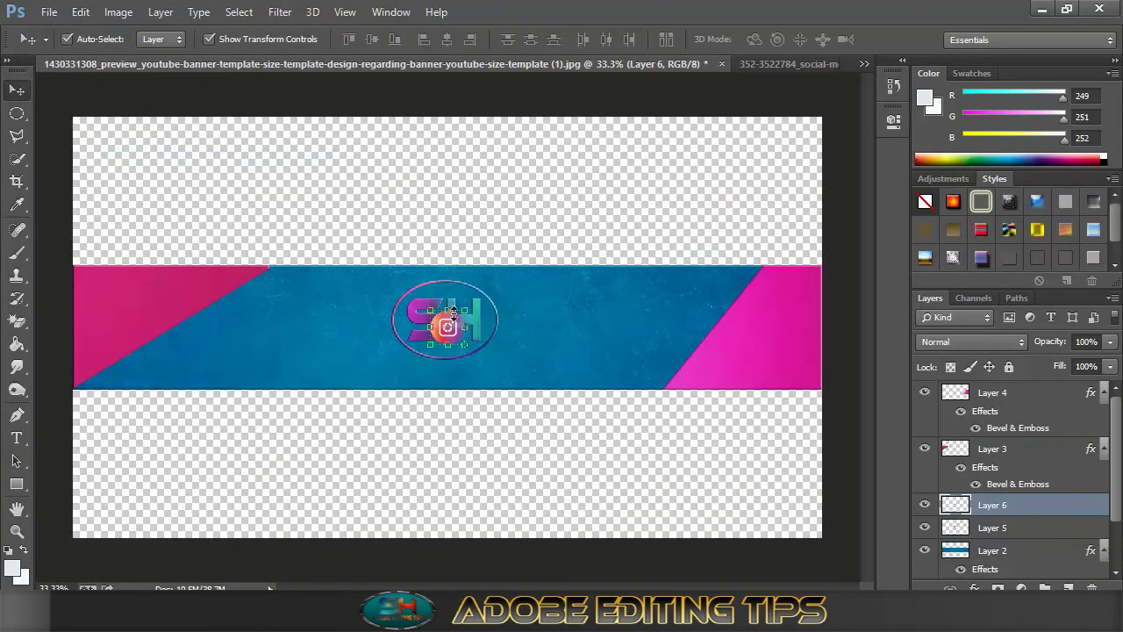
{"action": "key", "text": "ctrl+t"}
{"action": "left_click_drag", "start_coordinate": [465, 345], "coordinate": [529, 391]}
{"action": "left_click", "coordinate": [793, 39]}
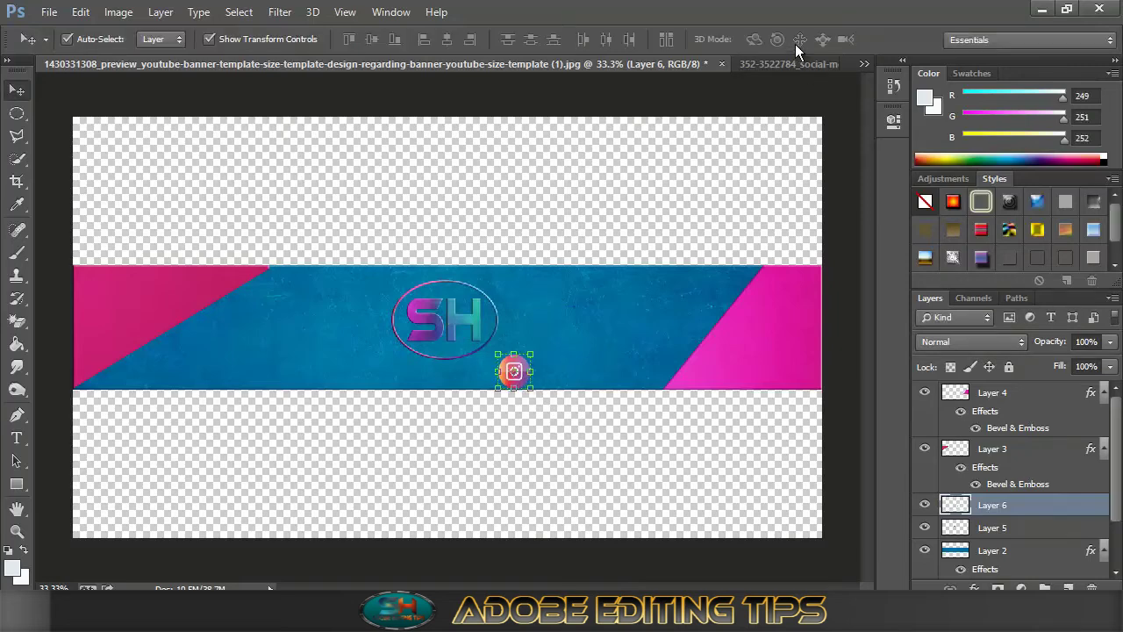
- Cut the inner circle of the Facebook icon out of the icons image with an elliptical selection
{"action": "left_click", "coordinate": [762, 65]}
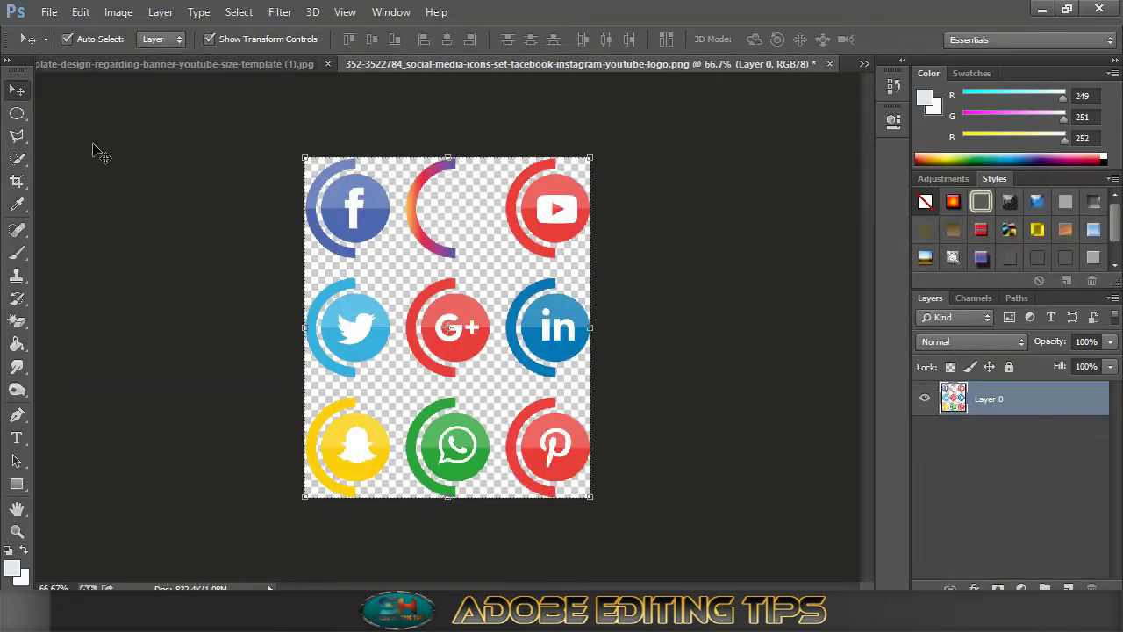
{"action": "left_click", "coordinate": [16, 113]}
{"action": "left_click_drag", "start_coordinate": [330, 190], "coordinate": [368, 224]}
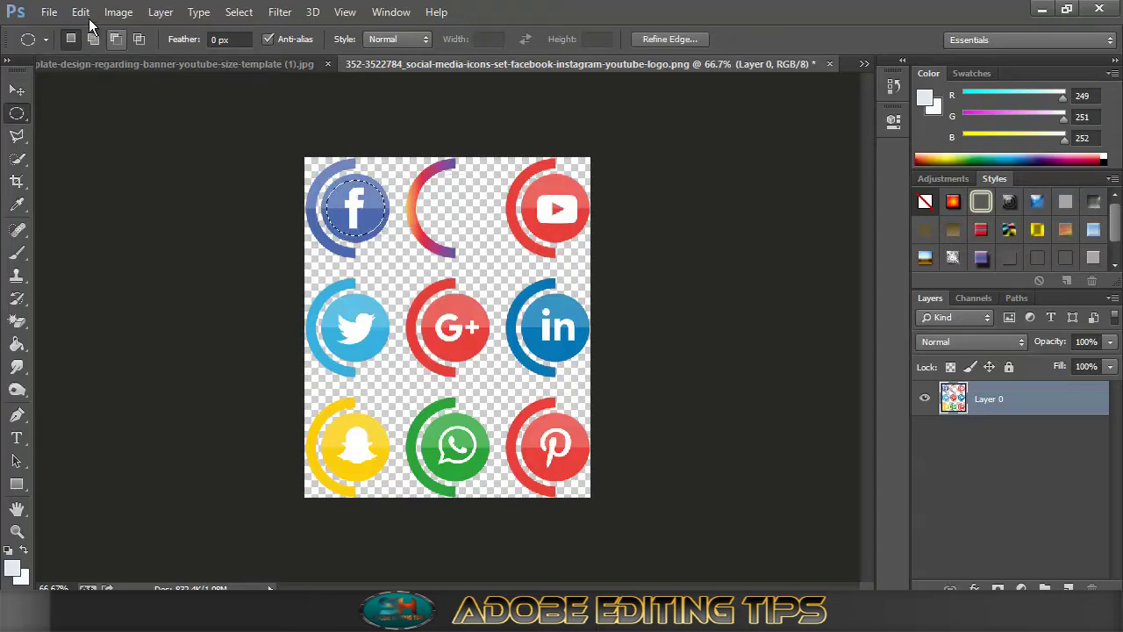
{"action": "left_click", "coordinate": [80, 11]}
{"action": "left_click", "coordinate": [125, 107]}
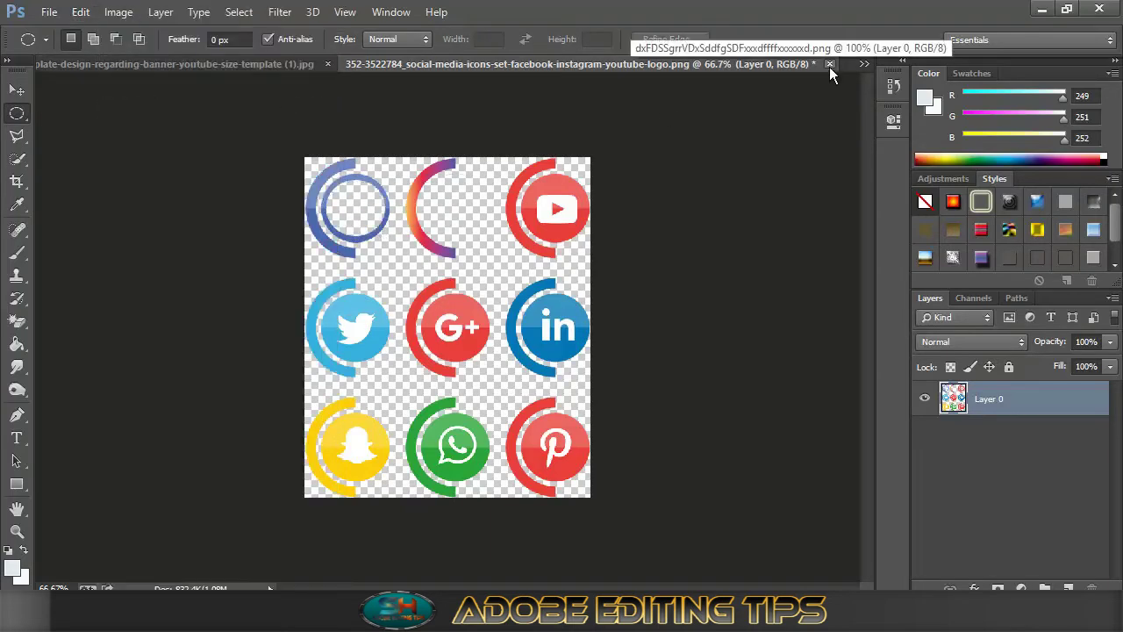
- Paste the Facebook icon into the banner, flatten it to about 95% width and 71% height, and place it below and left of the logo
{"action": "left_click", "coordinate": [176, 66]}
{"action": "left_click", "coordinate": [79, 11]}
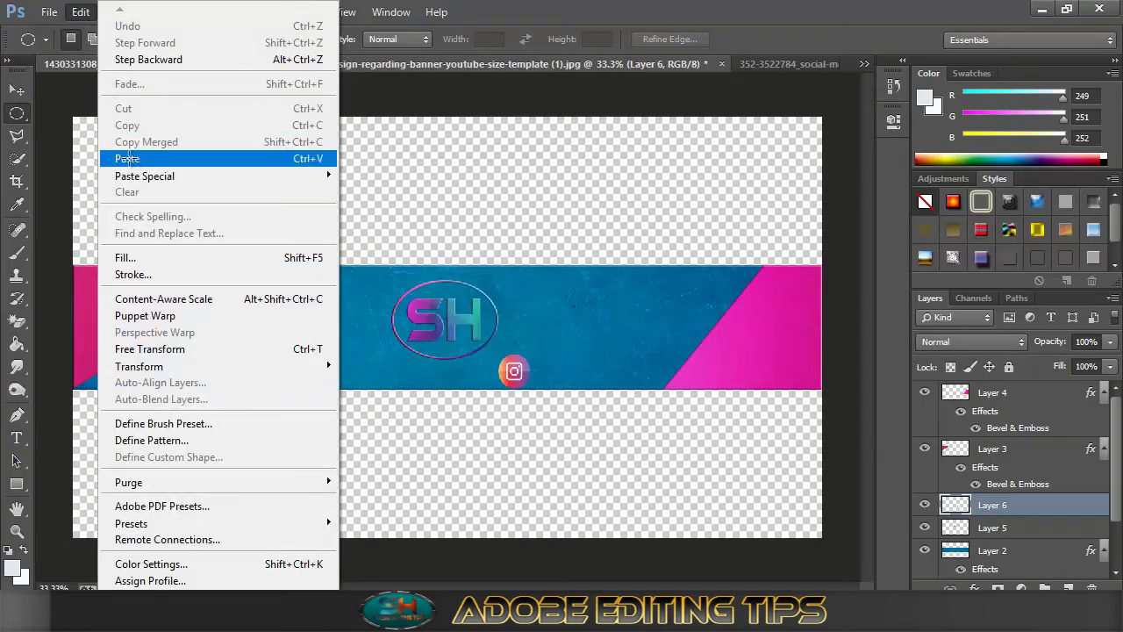
{"action": "left_click", "coordinate": [132, 157]}
{"action": "key", "text": "v"}
{"action": "key", "text": "ctrl+t"}
{"action": "left_click_drag", "start_coordinate": [447, 328], "coordinate": [484, 355]}
{"action": "left_click", "coordinate": [792, 39]}
{"action": "key", "text": "ctrl+t"}
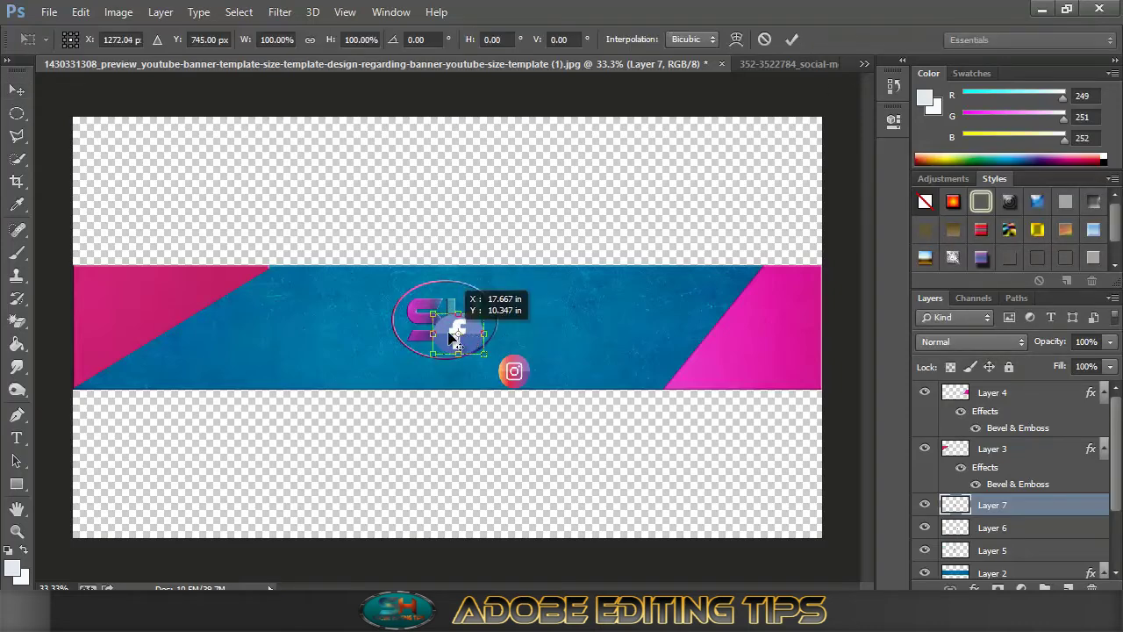
{"action": "left_click_drag", "start_coordinate": [470, 350], "coordinate": [341, 360]}
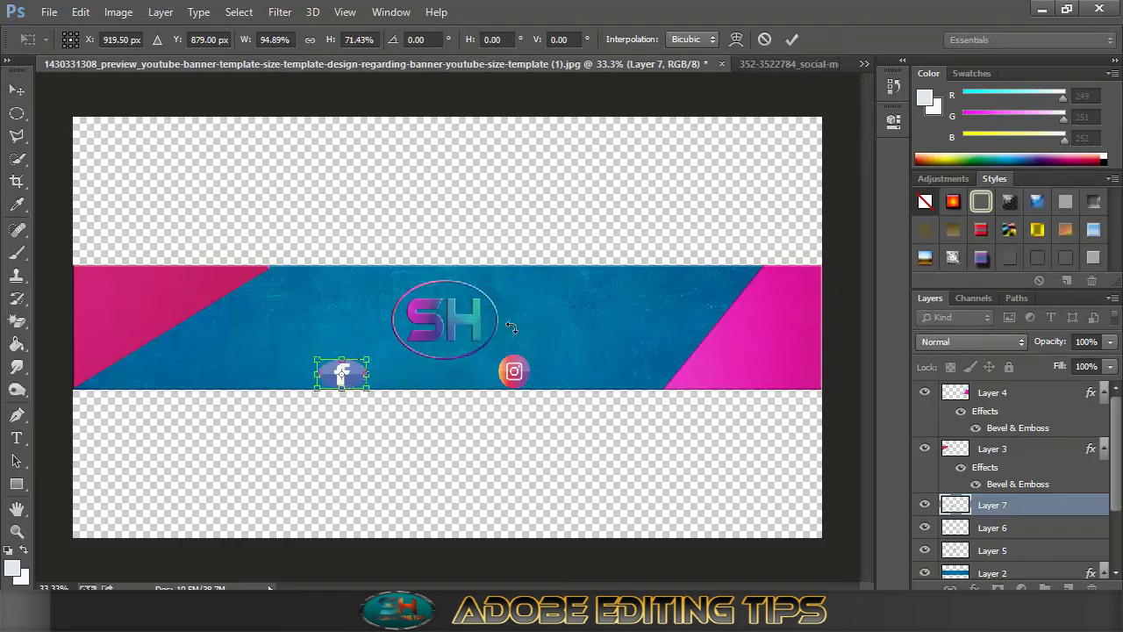
{"action": "left_click", "coordinate": [791, 39]}
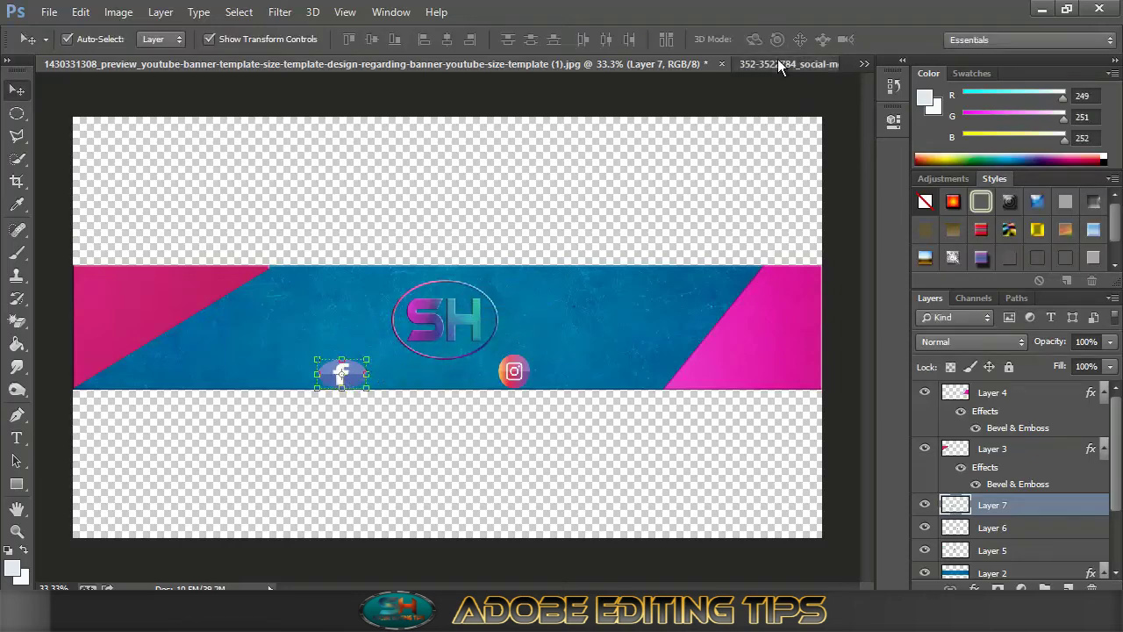
- Cut the inner circle of the YouTube icon out of the icons image with a closely fitted elliptical selection
{"action": "left_click", "coordinate": [777, 63]}
{"action": "left_click", "coordinate": [16, 113]}
{"action": "left_click_drag", "start_coordinate": [531, 175], "coordinate": [568, 237]}
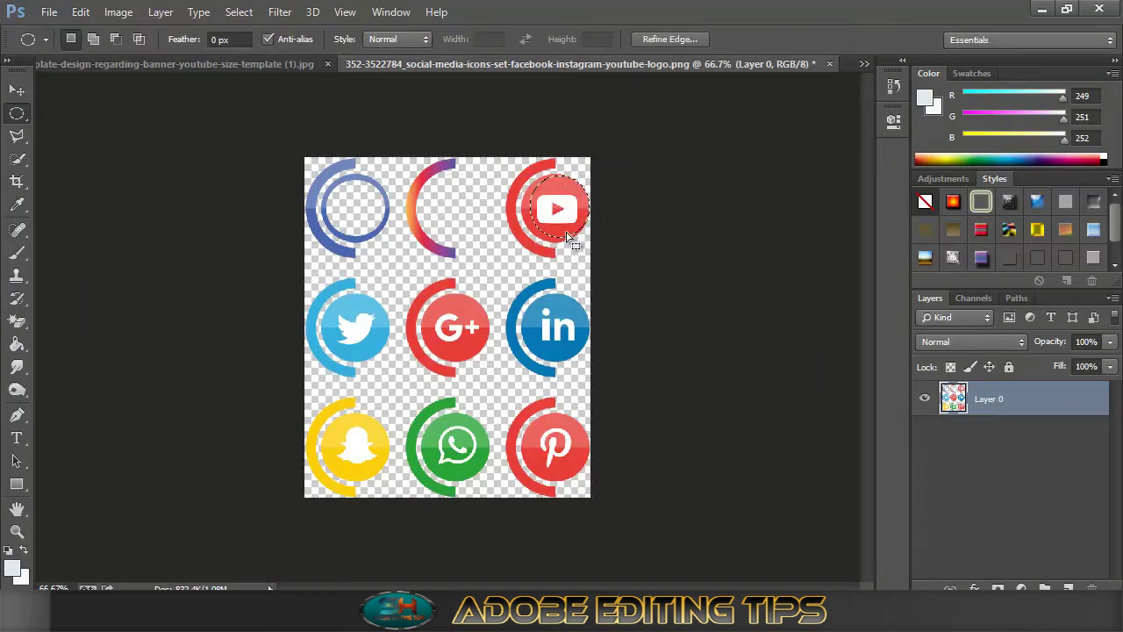
{"action": "left_click", "coordinate": [565, 232]}
{"action": "left_click_drag", "start_coordinate": [530, 179], "coordinate": [571, 226]}
{"action": "left_click", "coordinate": [567, 231]}
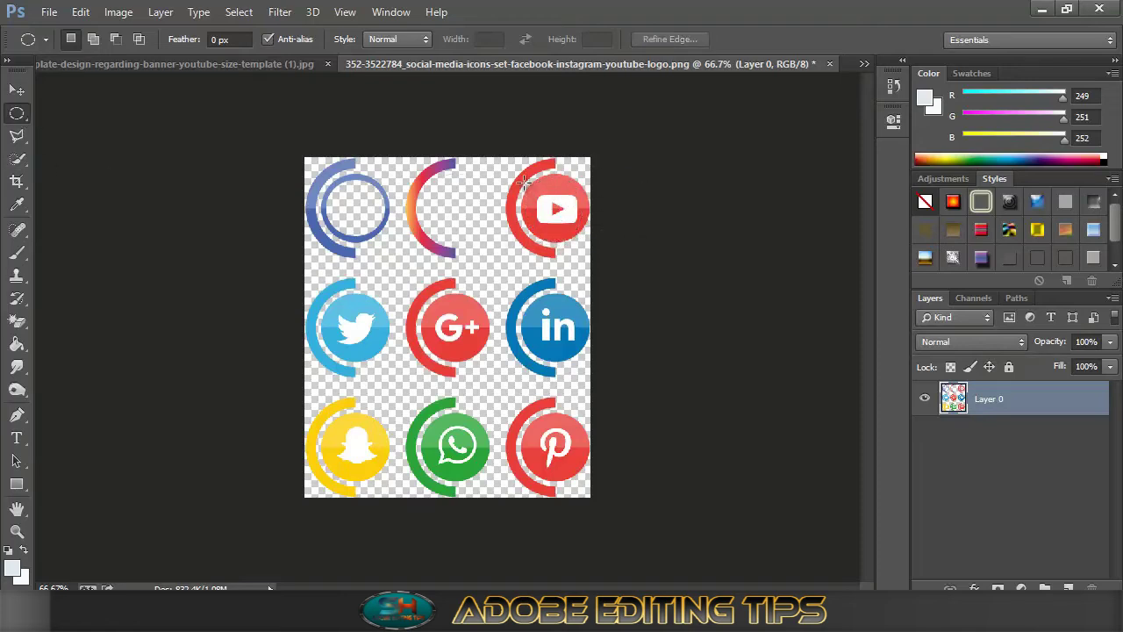
{"action": "left_click_drag", "start_coordinate": [524, 182], "coordinate": [573, 230]}
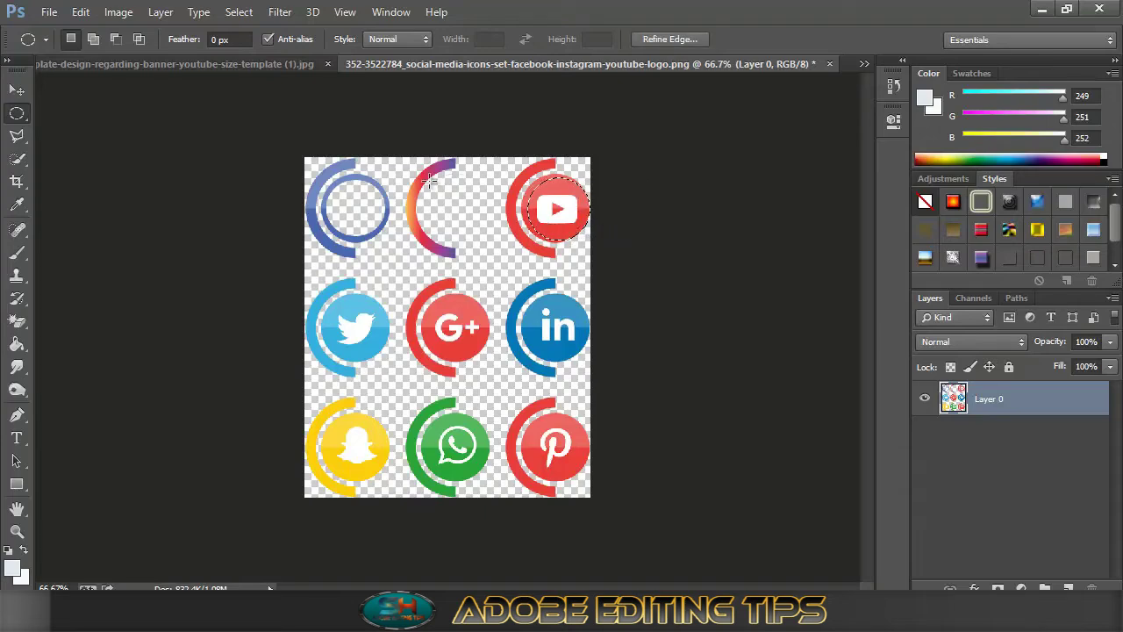
{"action": "left_click", "coordinate": [80, 12]}
{"action": "left_click", "coordinate": [143, 107]}
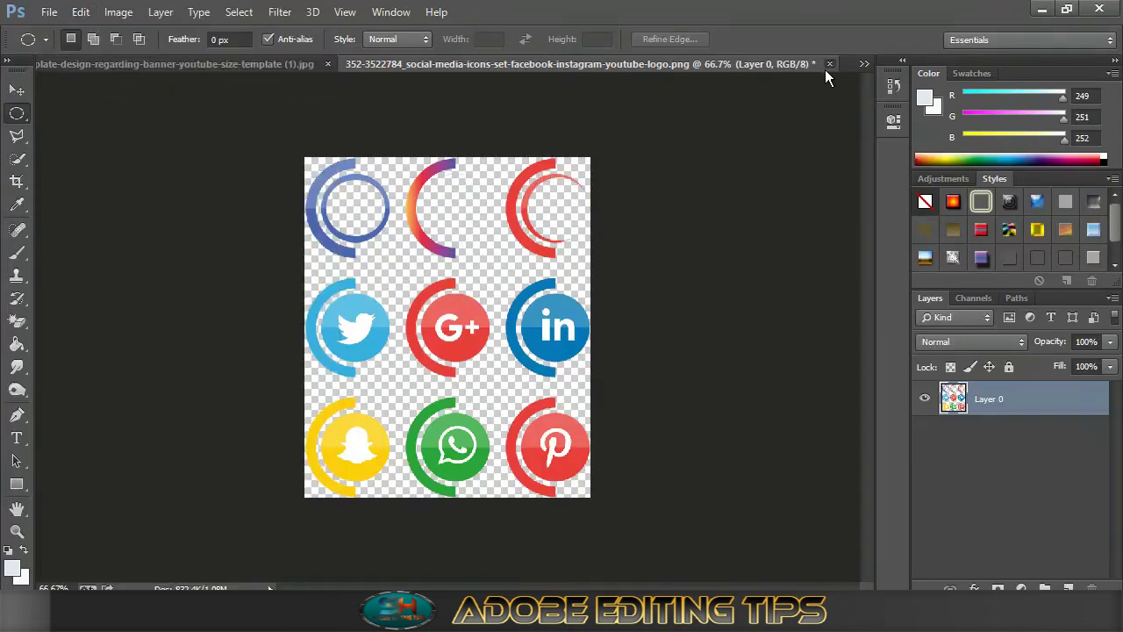
- Close the icons image, paste the YouTube icon into the banner and shrink it into a flat oval beneath the SH logo
{"action": "left_click", "coordinate": [829, 64]}
{"action": "left_click", "coordinate": [567, 243]}
{"action": "left_click", "coordinate": [80, 12]}
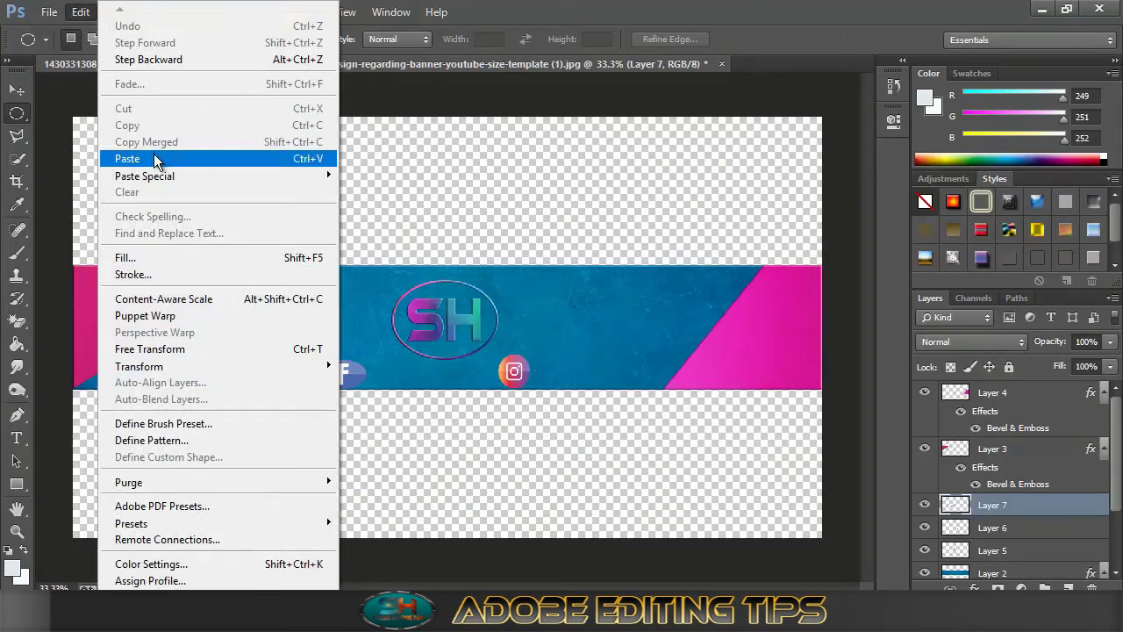
{"action": "left_click", "coordinate": [155, 159]}
{"action": "key", "text": "v"}
{"action": "key", "text": "ctrl+t"}
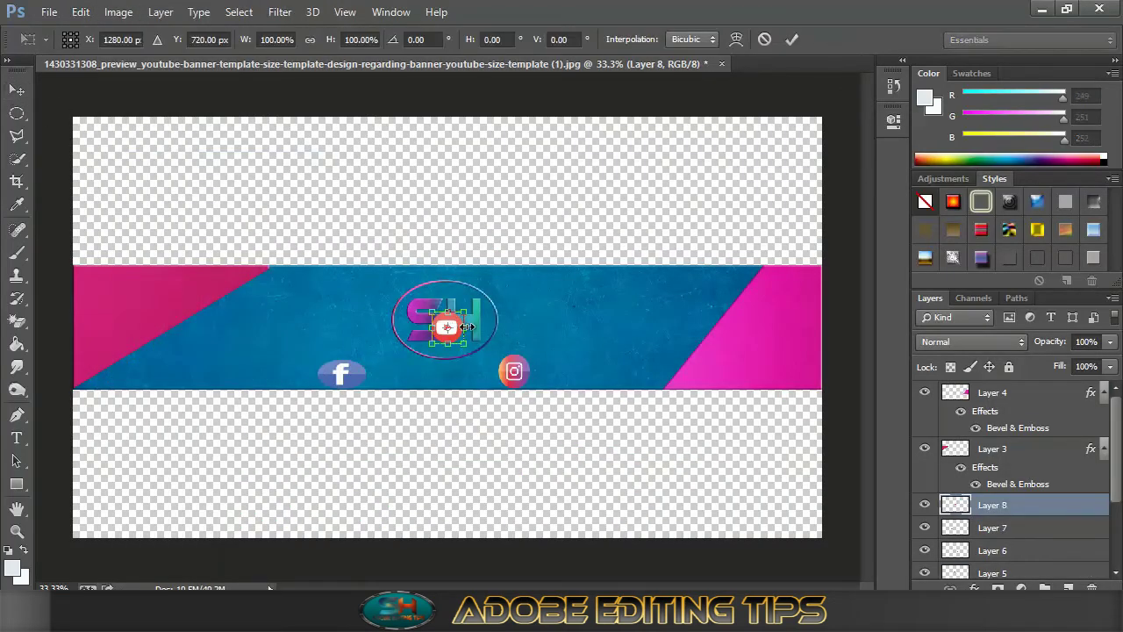
{"action": "left_click_drag", "start_coordinate": [466, 345], "coordinate": [446, 371]}
{"action": "left_click", "coordinate": [792, 40]}
{"action": "key", "text": "ctrl+t"}
{"action": "left_click", "coordinate": [792, 41]}
- Lower the Fill of the blue strip's layer to 75% so the template's safe-area guide shows through
{"action": "scroll", "coordinate": [1017, 482], "scroll_direction": "down", "scroll_amount": 3}
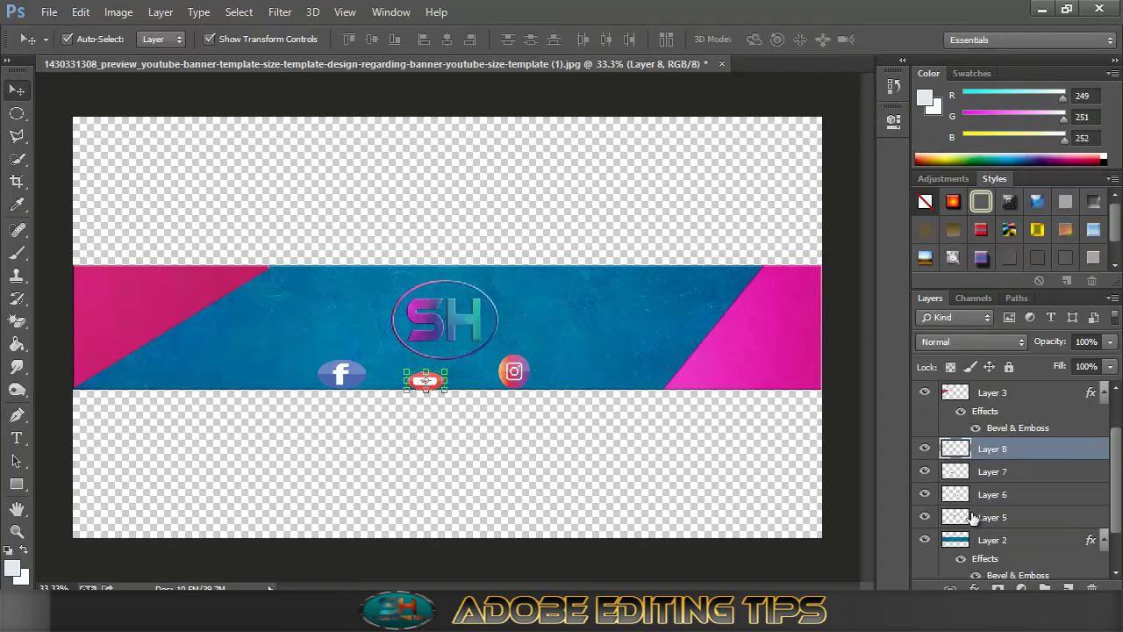
{"action": "left_click", "coordinate": [1009, 488]}
{"action": "left_click", "coordinate": [1109, 367]}
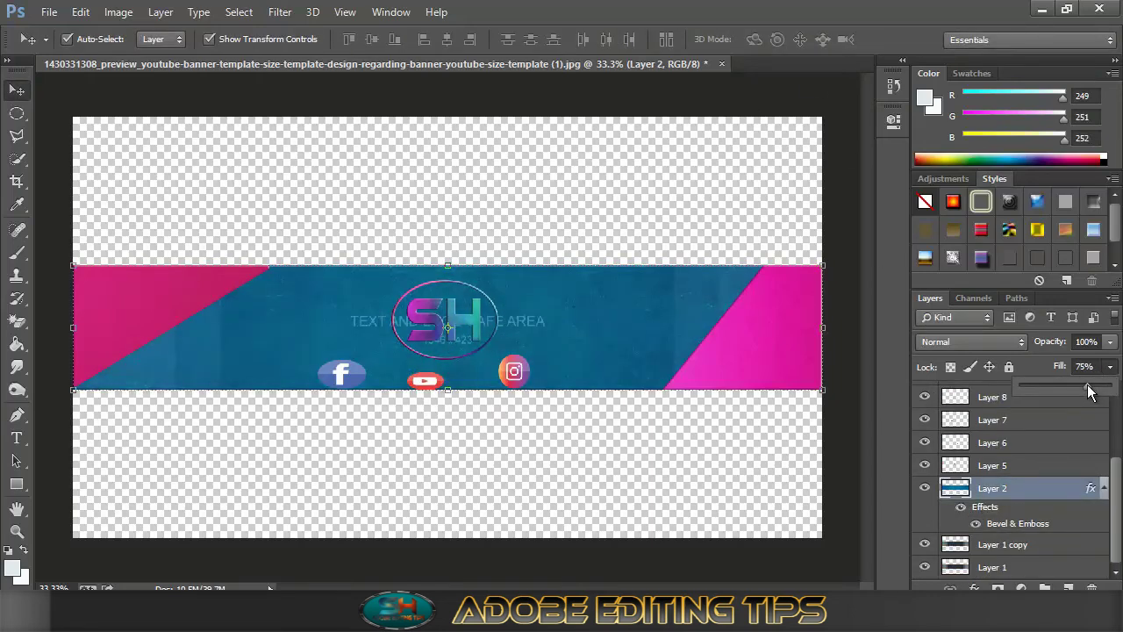
- Move the Instagram icon further right along the strip's lower edge and scale it to about 114% width and 85% height
{"action": "left_click", "coordinate": [1041, 443]}
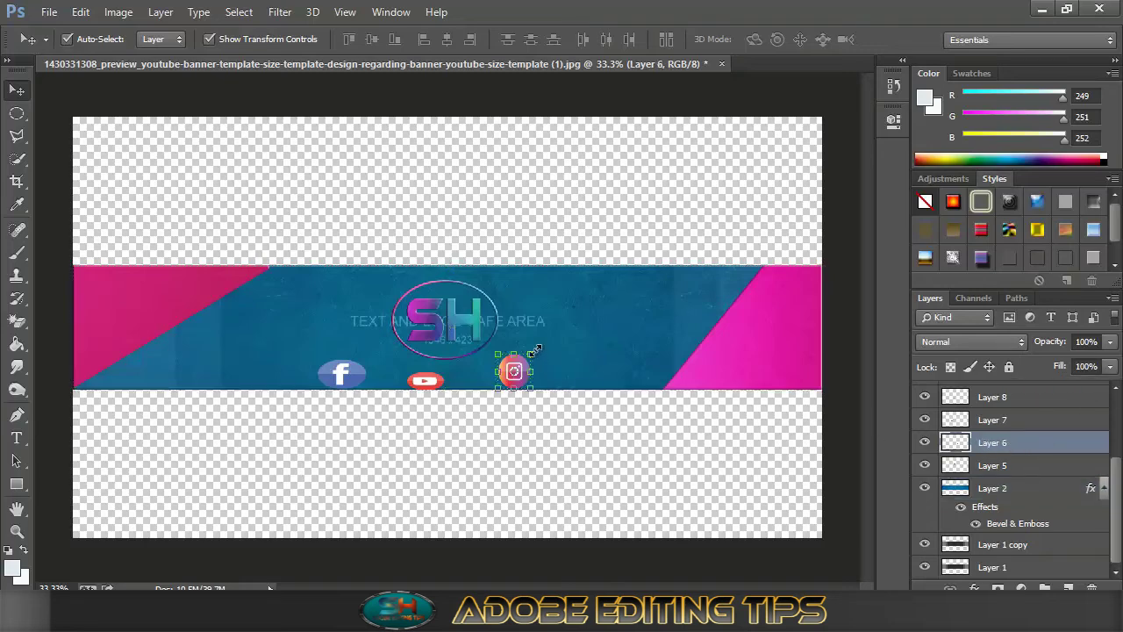
{"action": "left_click_drag", "start_coordinate": [536, 351], "coordinate": [575, 374]}
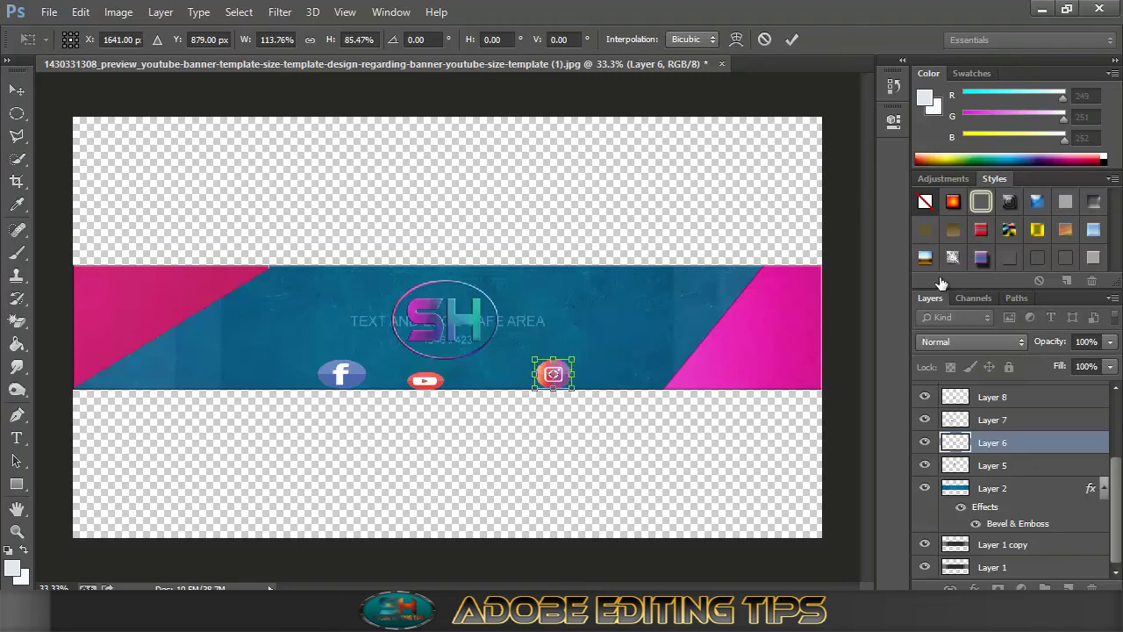
{"action": "left_click", "coordinate": [791, 38]}
- Move the Facebook icon further left along the strip's lower edge and scale it to about 89% width and 58% height
{"action": "left_click", "coordinate": [989, 422]}
{"action": "left_click_drag", "start_coordinate": [365, 354], "coordinate": [289, 383]}
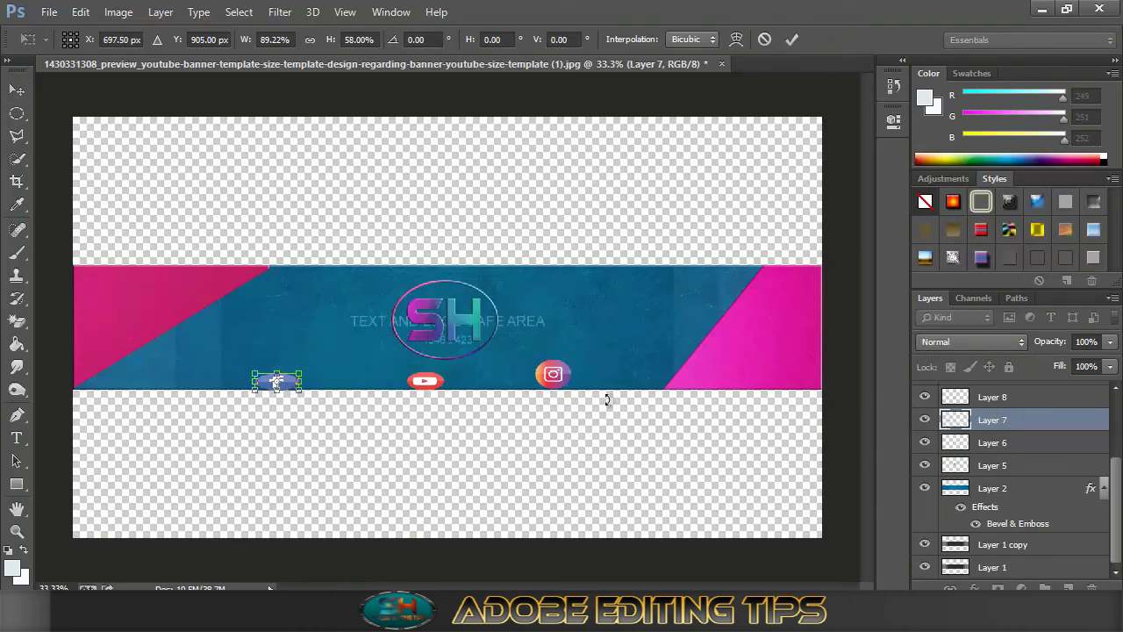
{"action": "left_click", "coordinate": [793, 40]}
- Scale the YouTube icon beneath the SH logo to about 108% width and 92% height
{"action": "left_click", "coordinate": [963, 400]}
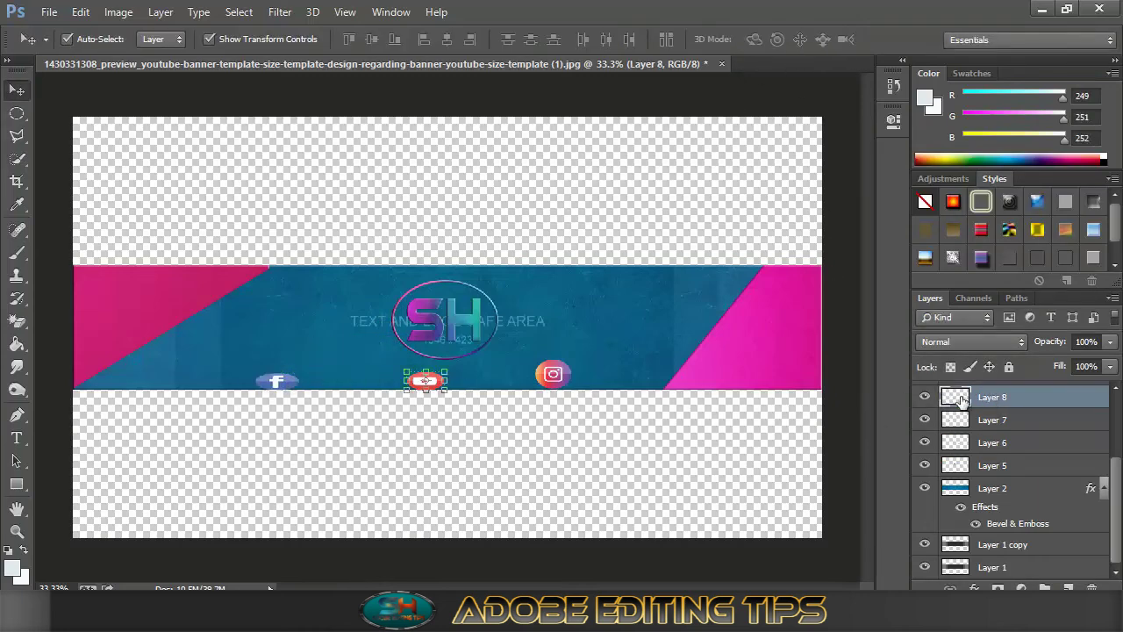
{"action": "left_click_drag", "start_coordinate": [456, 373], "coordinate": [473, 371]}
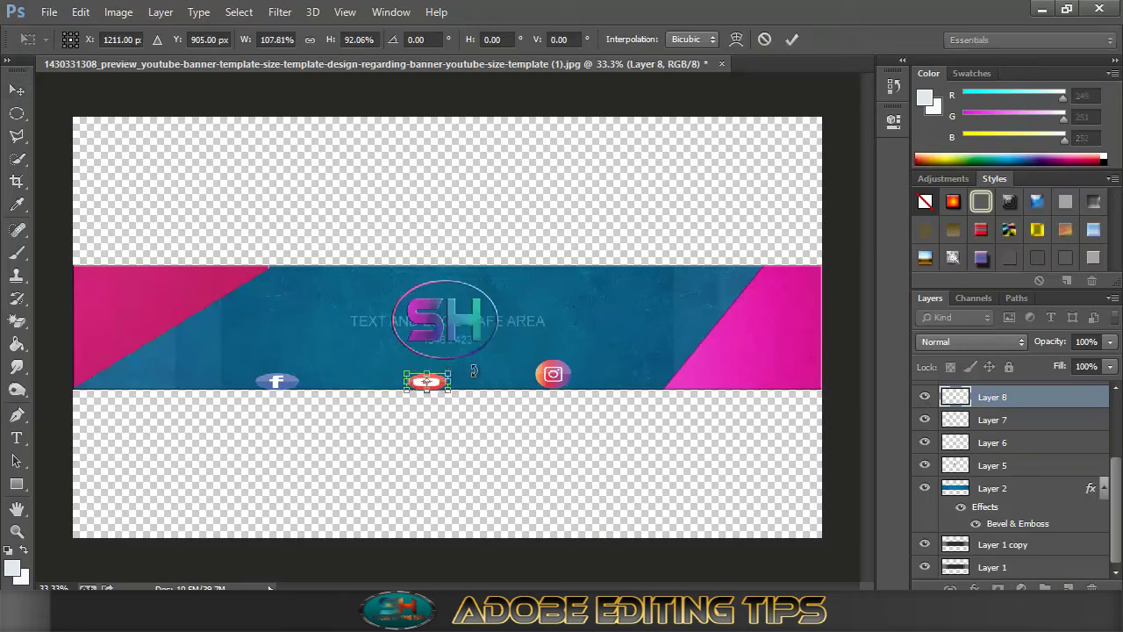
{"action": "left_click", "coordinate": [792, 40]}
- Flatten the Instagram icon along the strip's lower edge to about 93% width and 53% height
{"action": "left_click", "coordinate": [965, 442]}
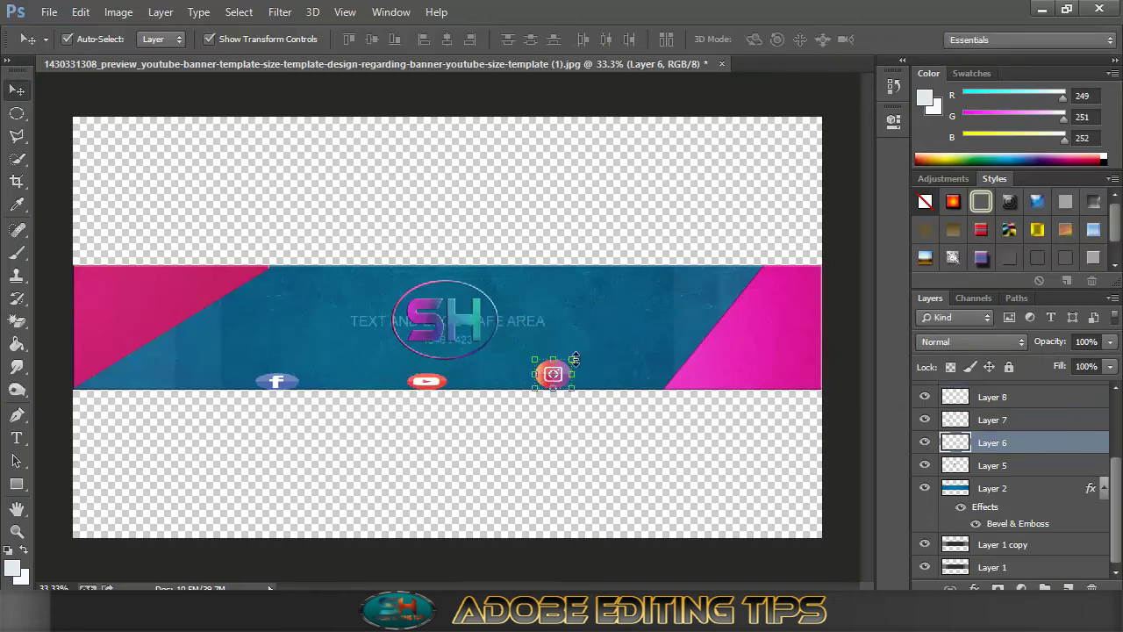
{"action": "key", "text": "ctrl+t"}
{"action": "left_click_drag", "start_coordinate": [571, 355], "coordinate": [571, 370]}
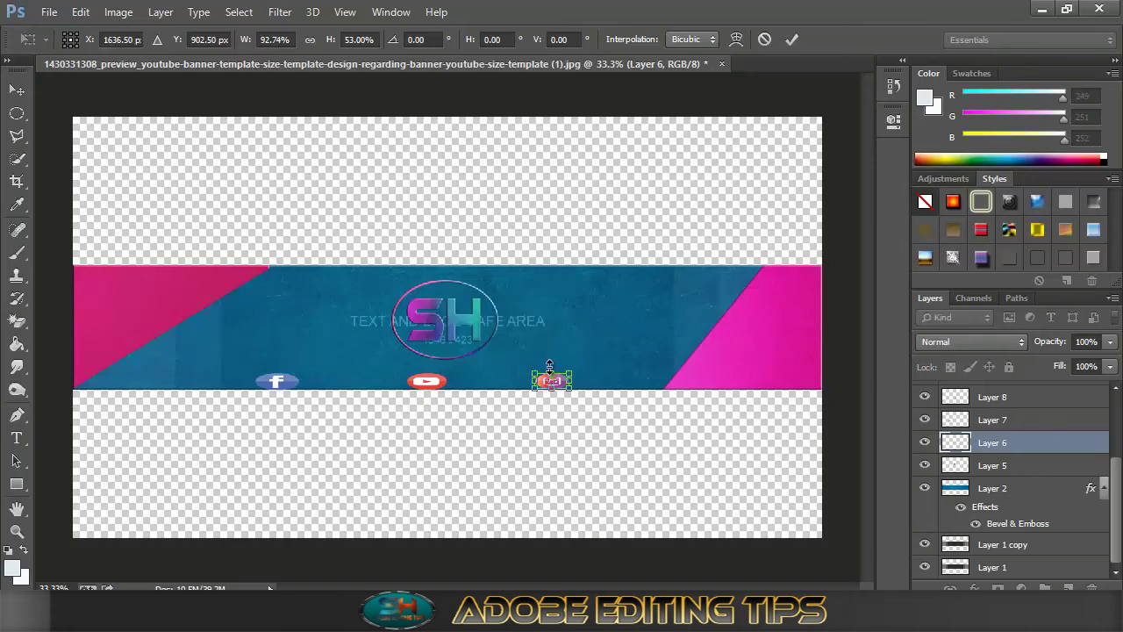
{"action": "left_click", "coordinate": [792, 39]}
{"action": "key", "text": "ctrl+plus"}
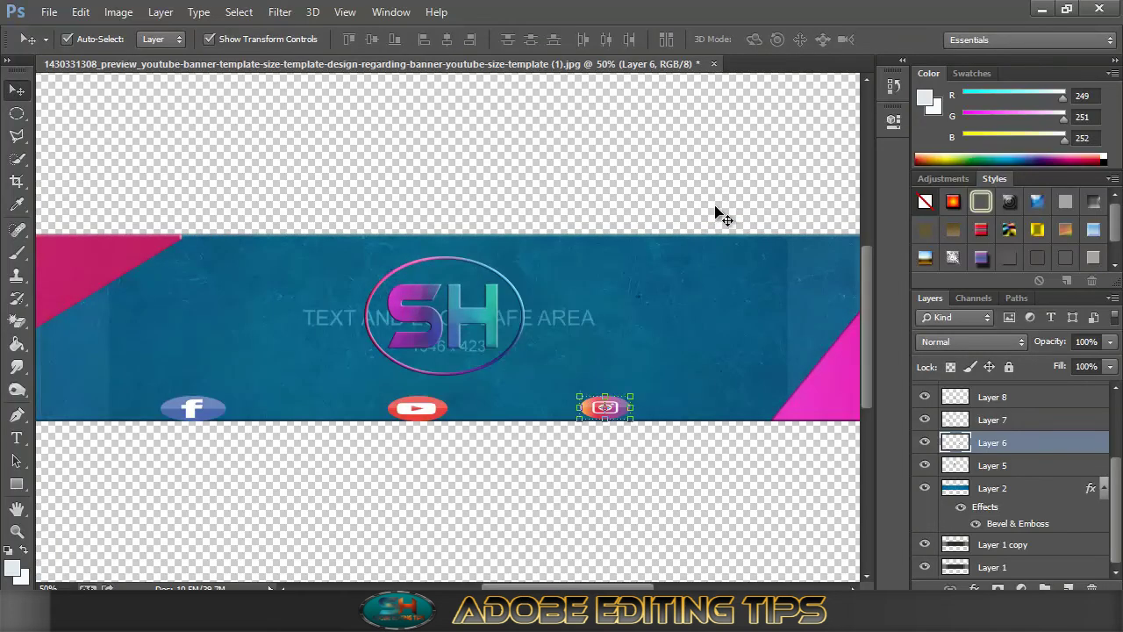
{"action": "key", "text": "ctrl+minus"}
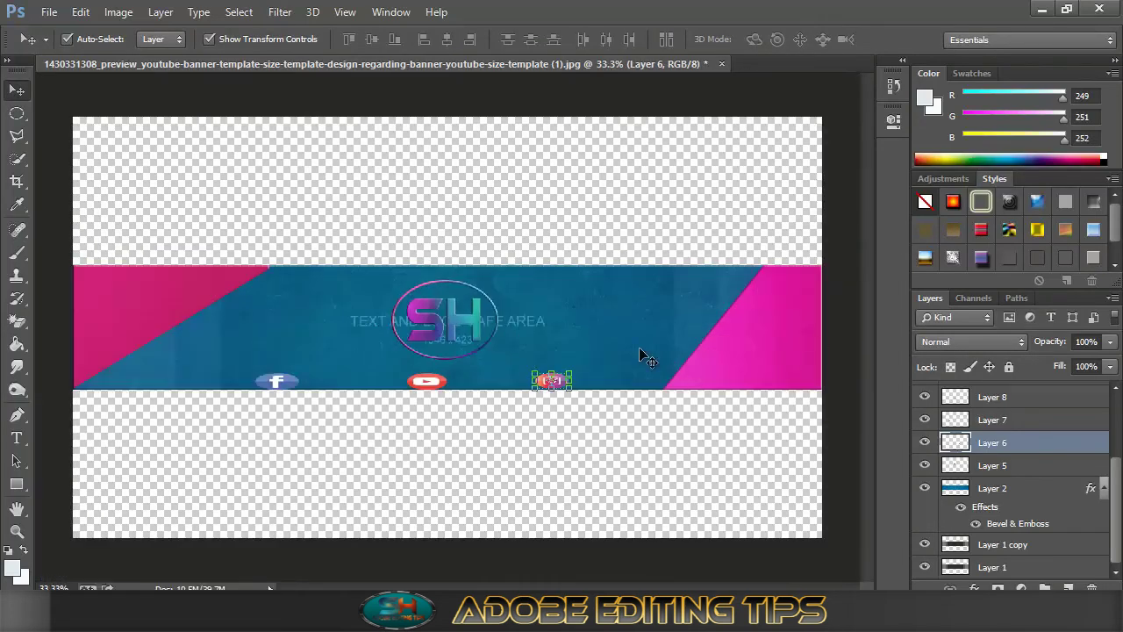
- Raise the Fill of the blue strip's layer to 100%
{"action": "left_click", "coordinate": [969, 490]}
{"action": "left_click", "coordinate": [1111, 368]}
{"action": "left_click", "coordinate": [1116, 386]}
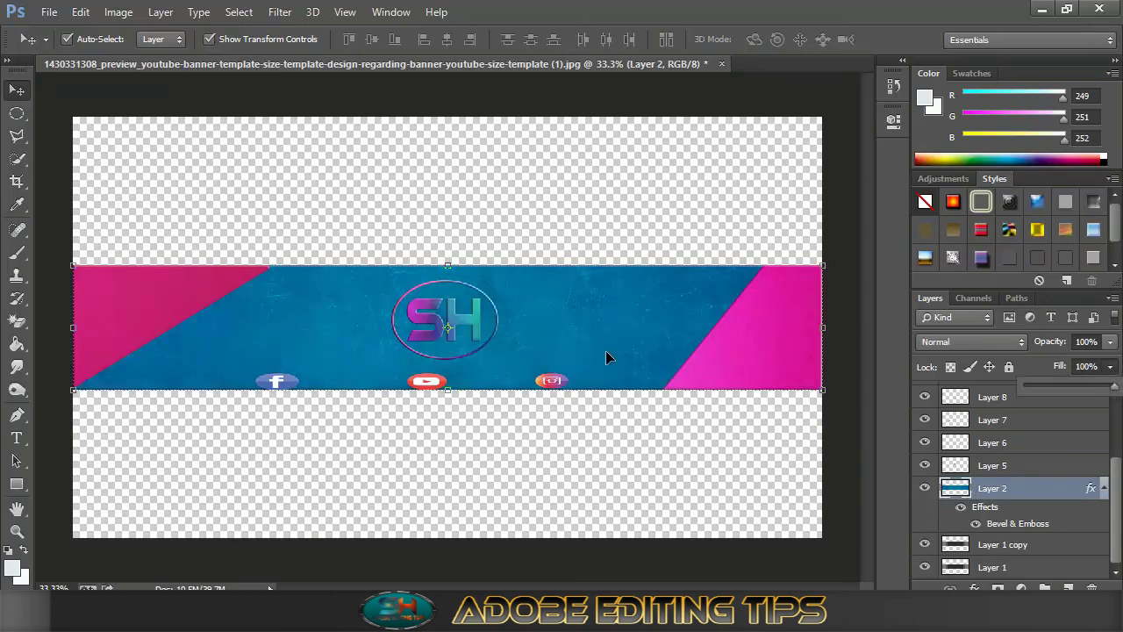
- Hide the SH logo and the three social icon layers, and delete Layer 1 copy and Layer 1 beneath the blue strip
{"action": "left_click_drag", "start_coordinate": [925, 396], "coordinate": [926, 483]}
{"action": "left_click", "coordinate": [1045, 551]}
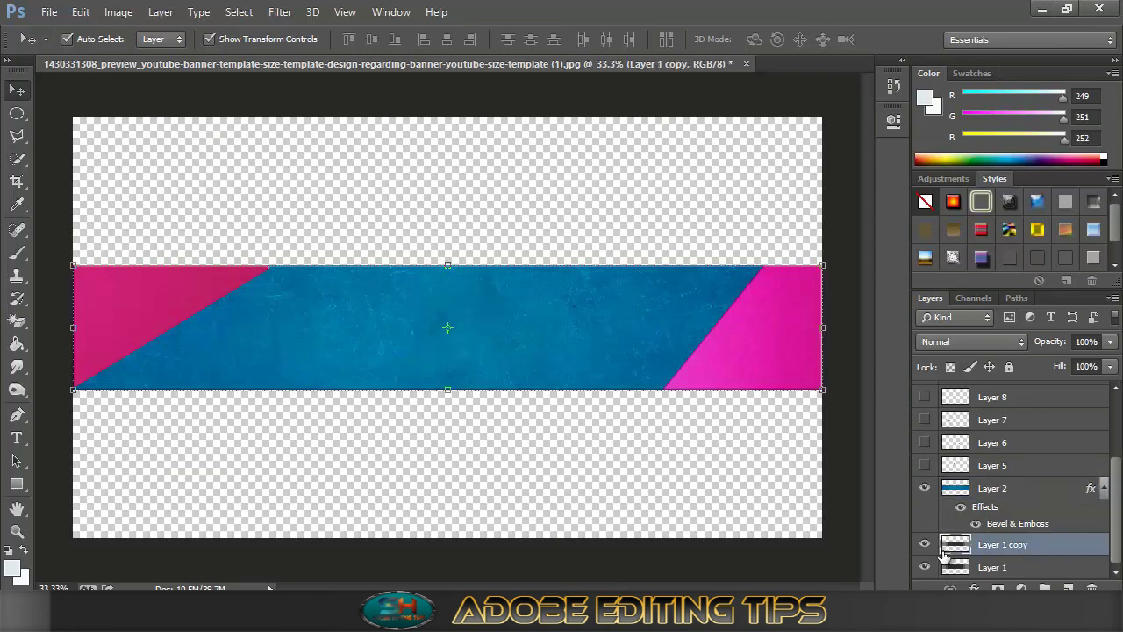
{"action": "left_click", "coordinate": [923, 546]}
{"action": "left_click_drag", "start_coordinate": [1051, 546], "coordinate": [1093, 588]}
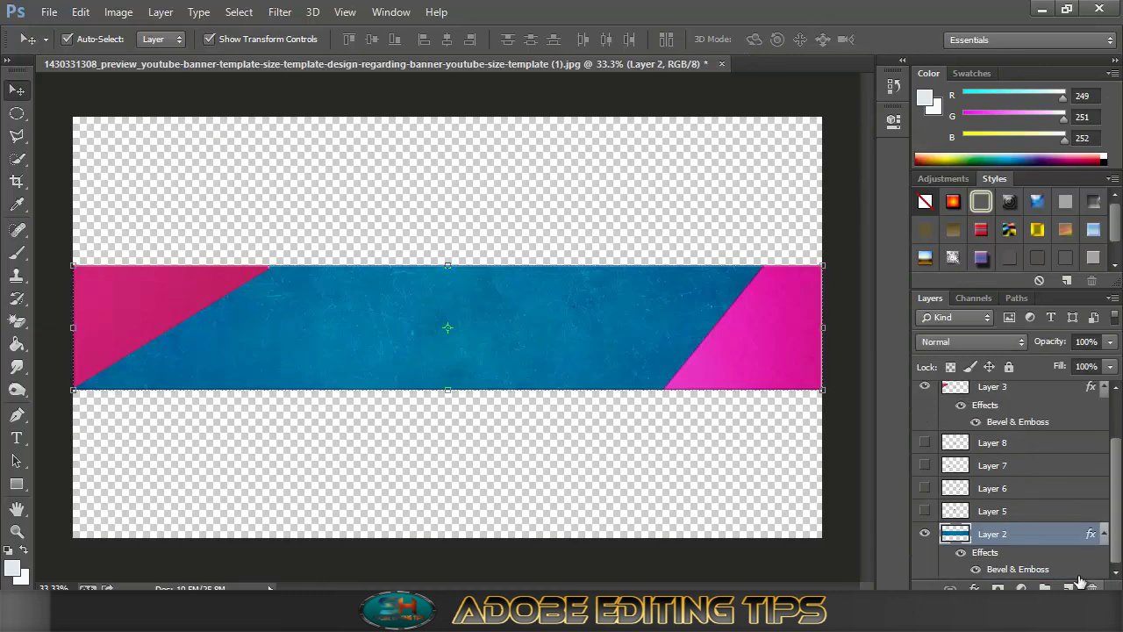